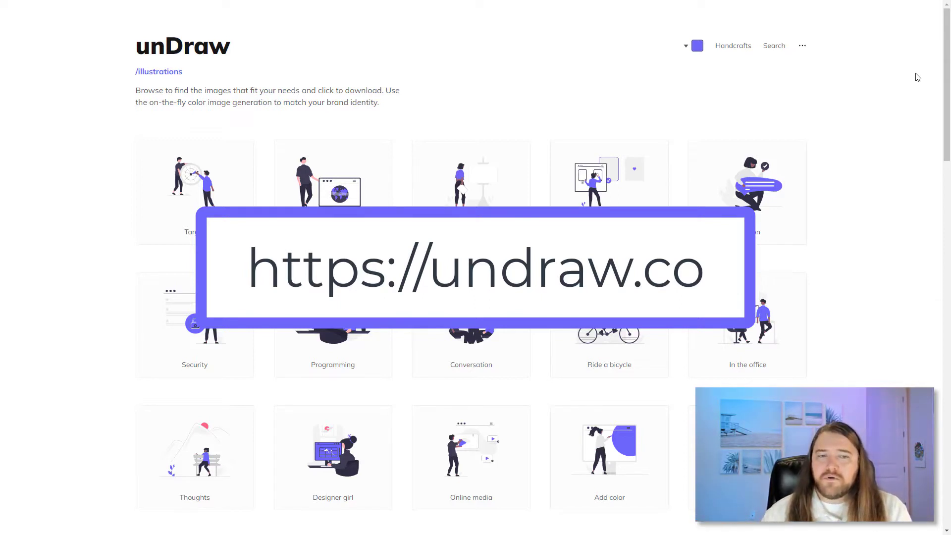
# Step: Change the illustration accent colour from #6C63FF to the red preset #F50057
pyautogui.scroll(-5, 843, 179)
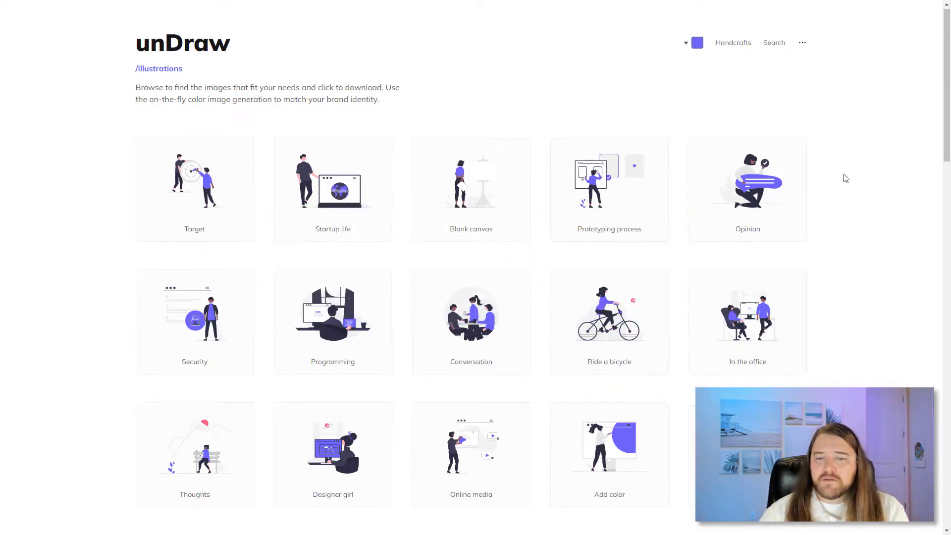
pyautogui.scroll(6, 832, 188)
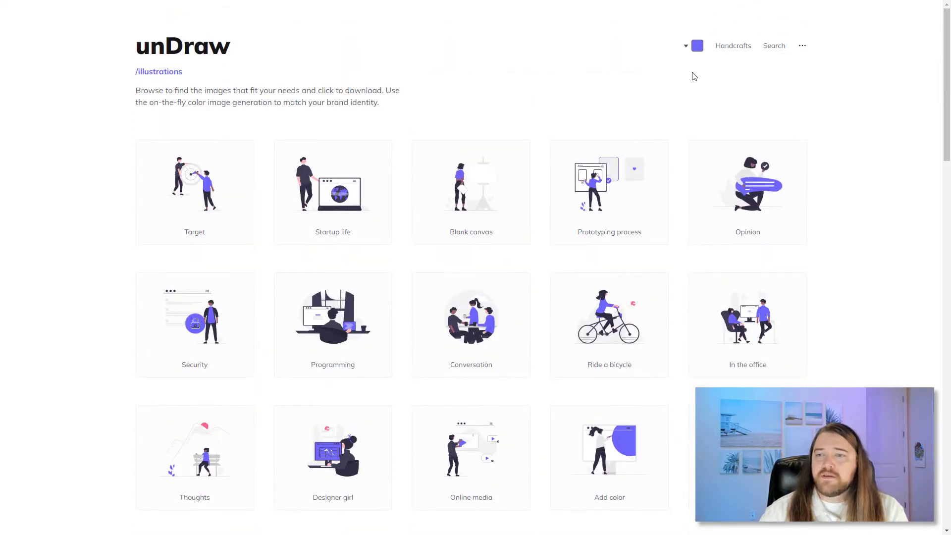
pyautogui.click(697, 47)
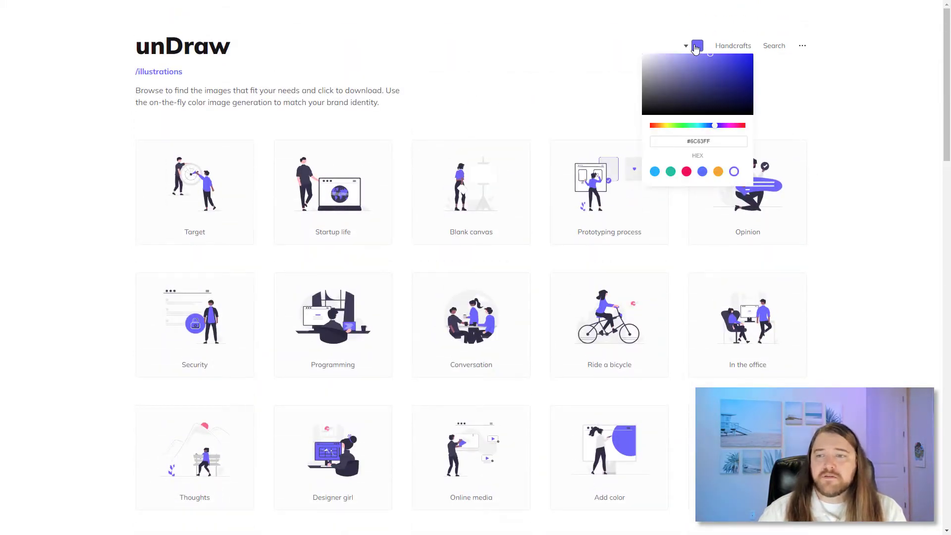
pyautogui.moveTo(727, 143); pyautogui.dragTo(684, 142)
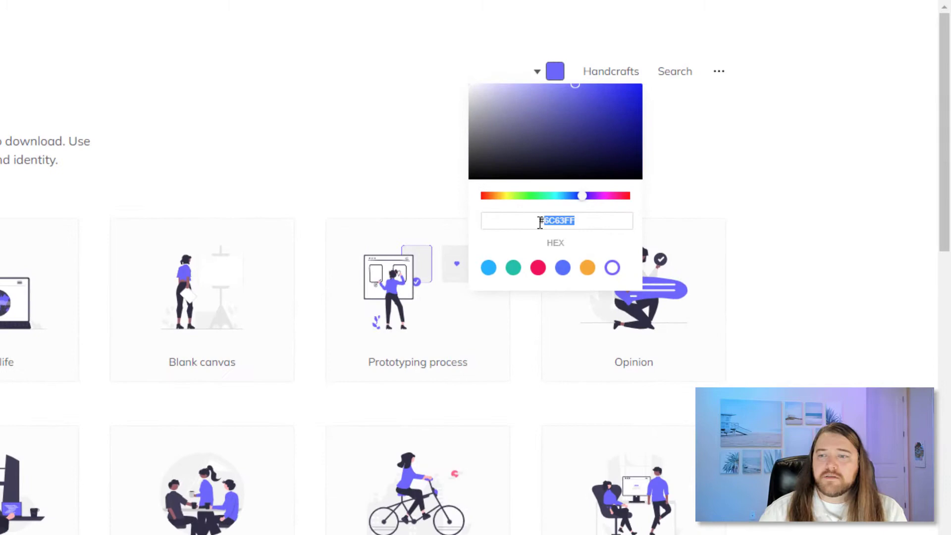
pyautogui.click(544, 274)
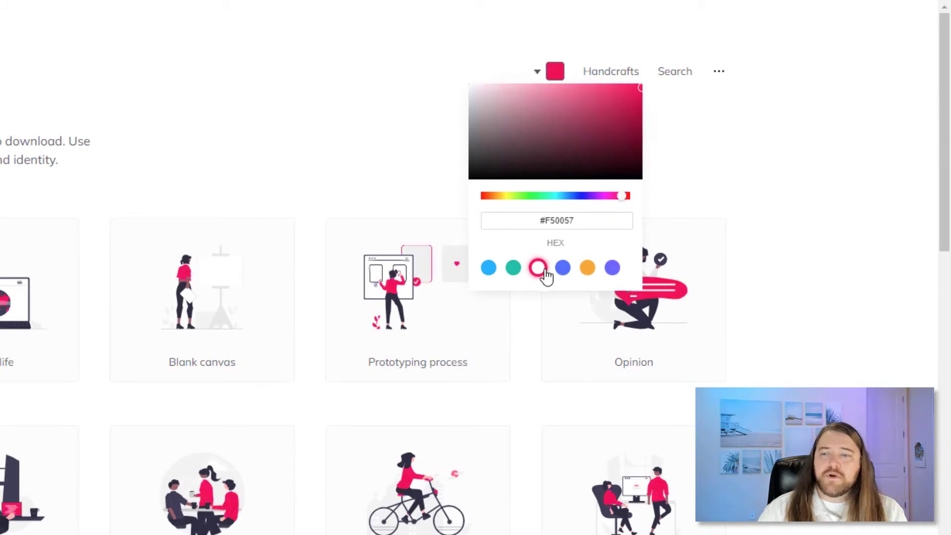
pyautogui.click(407, 144)
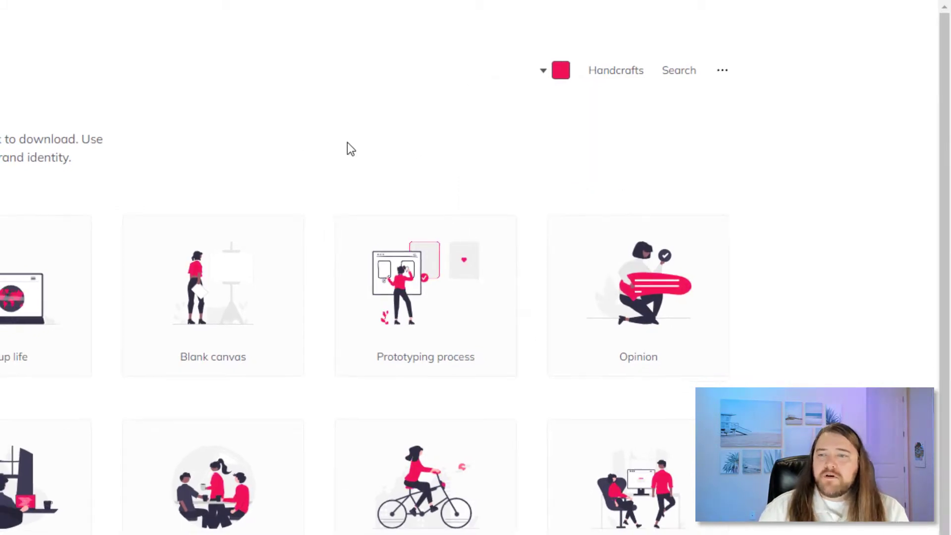
# Step: Scroll through the gallery to view the red-recoloured illustrations
pyautogui.scroll(-6, 947, 250)
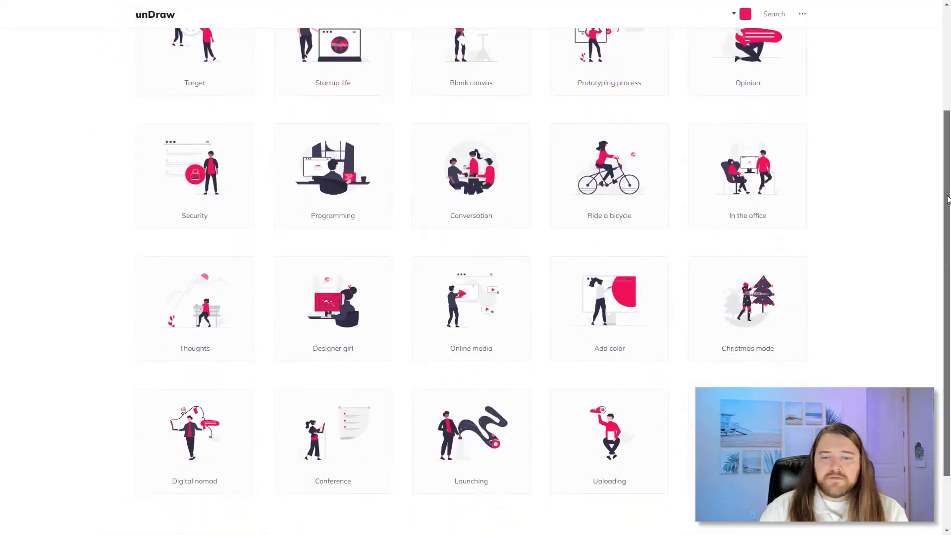
pyautogui.scroll(-6, 948, 251)
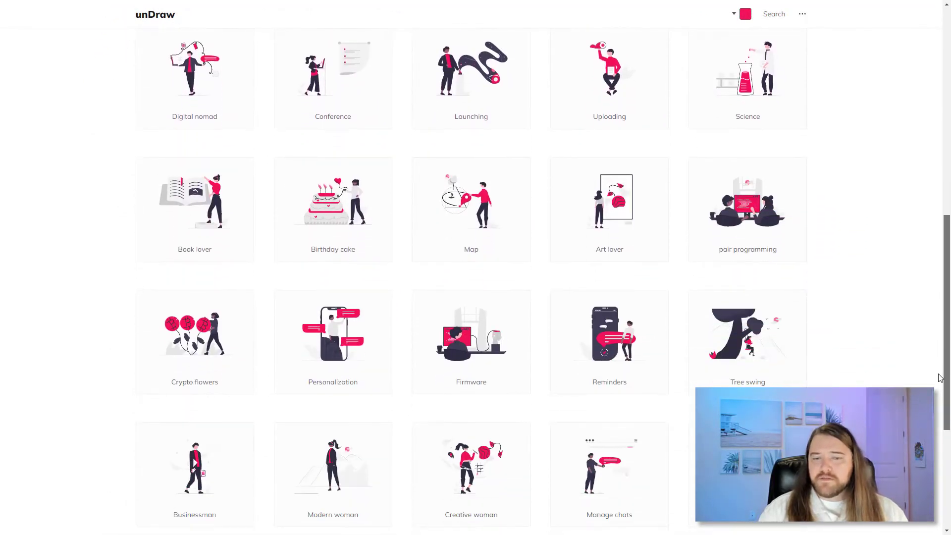
pyautogui.scroll(10, 940, 378)
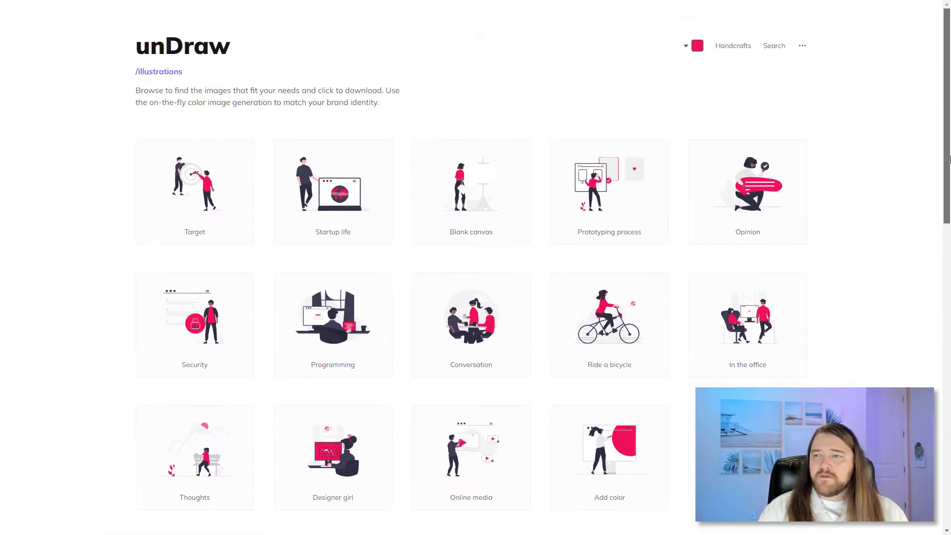
# Step: Search for 'book', then recolour the Handcrafts collection light blue
pyautogui.click(771, 46)
pyautogui.write('book')
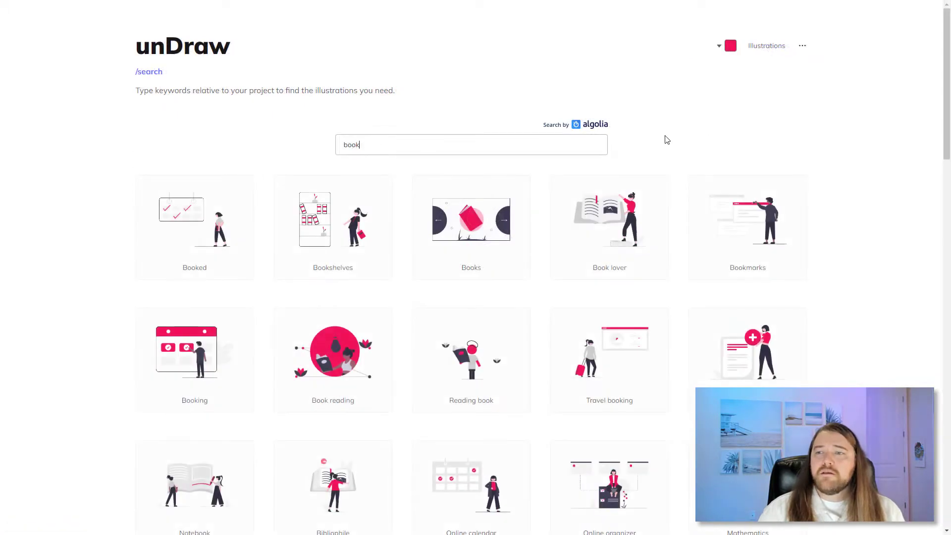
pyautogui.click(767, 47)
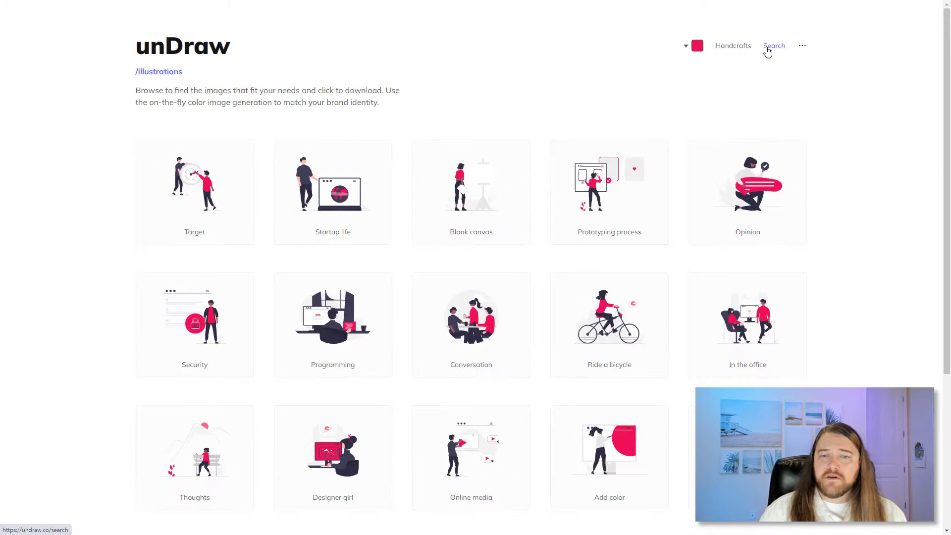
pyautogui.click(734, 46)
pyautogui.click(731, 45)
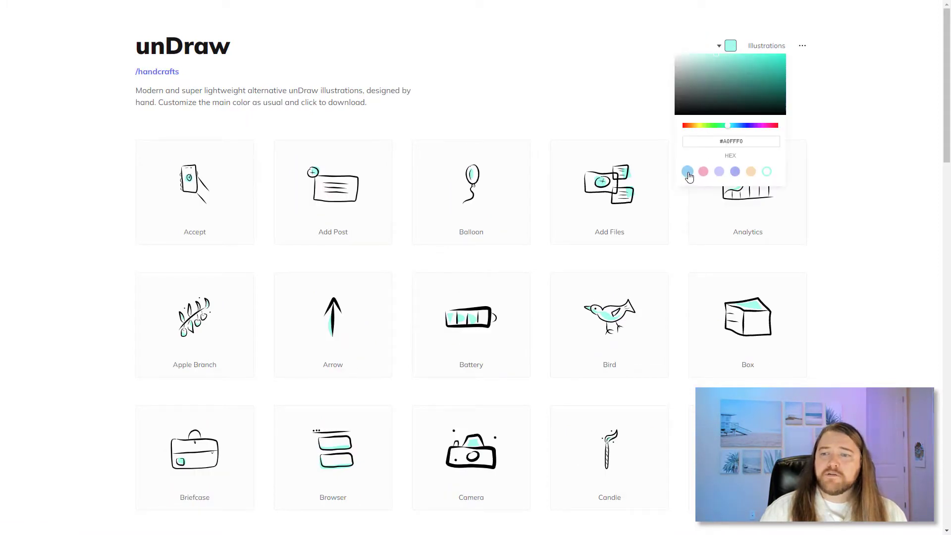
pyautogui.click(689, 172)
# Step: Download the Growth illustration as PNG and bring up the Mouse Arrow download options
pyautogui.moveTo(948, 66); pyautogui.dragTo(950, 133)
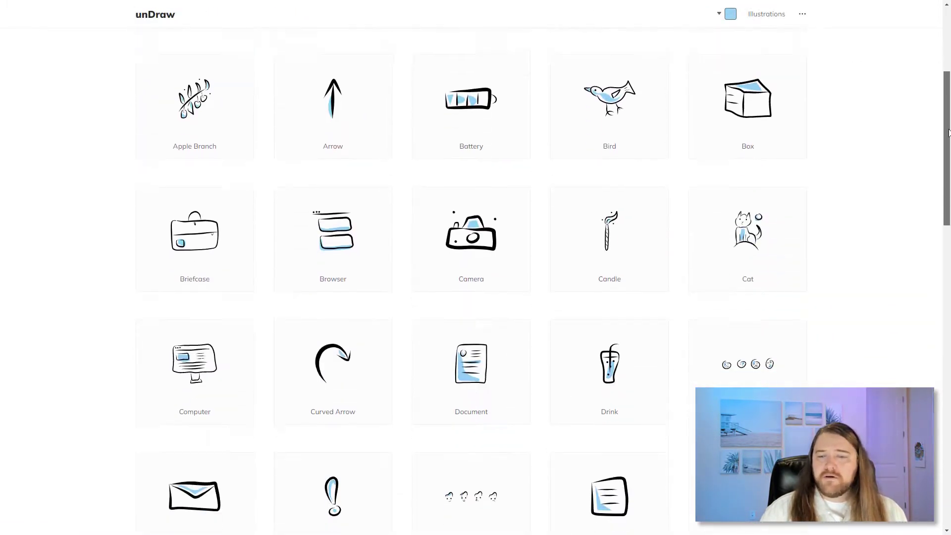
pyautogui.scroll(-10, 879, 150)
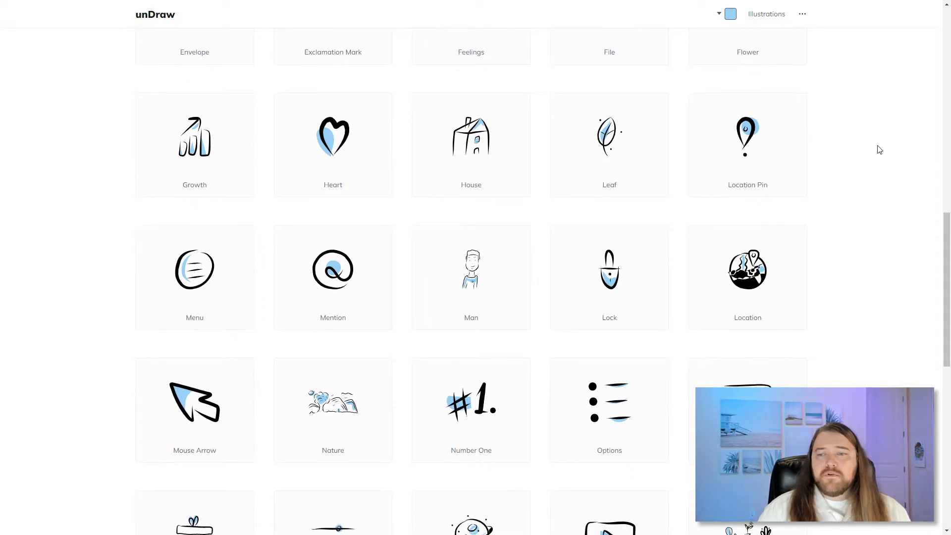
pyautogui.click(207, 154)
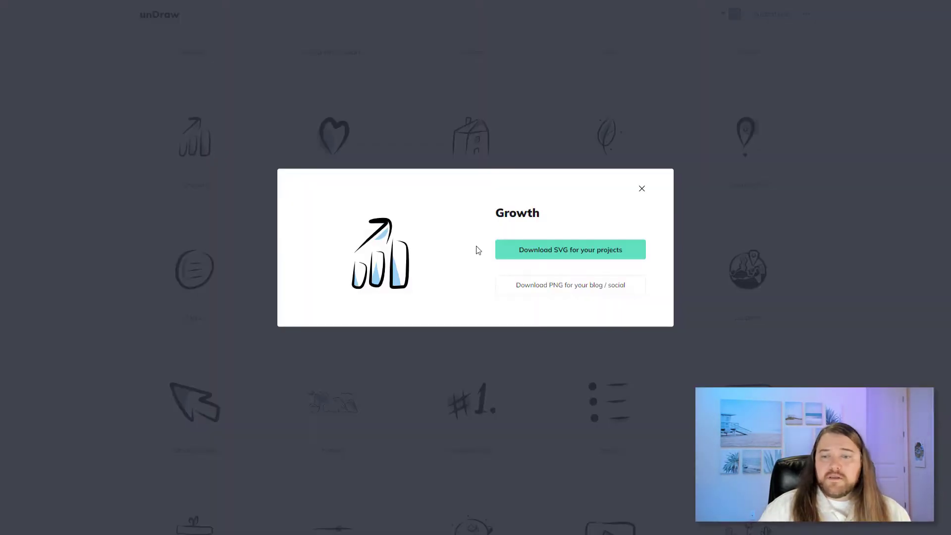
pyautogui.click(563, 289)
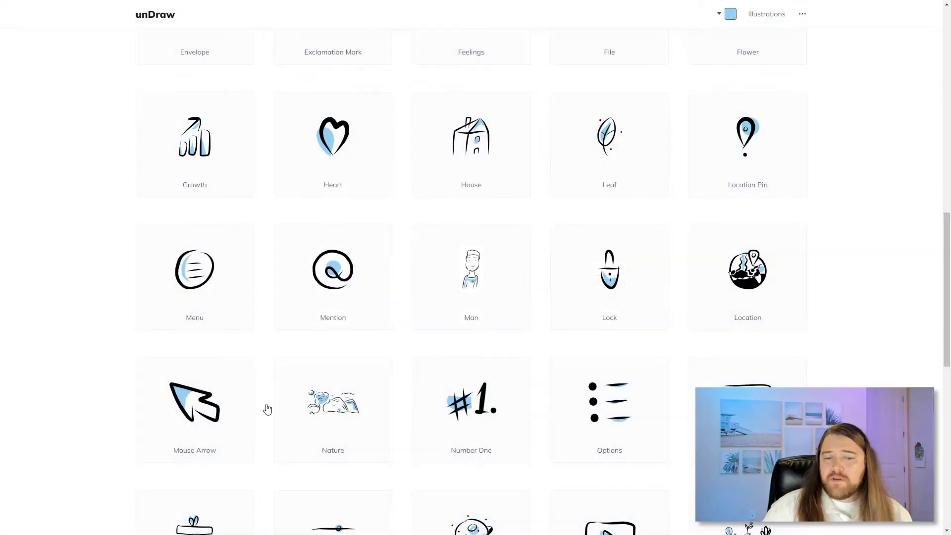
pyautogui.click(214, 415)
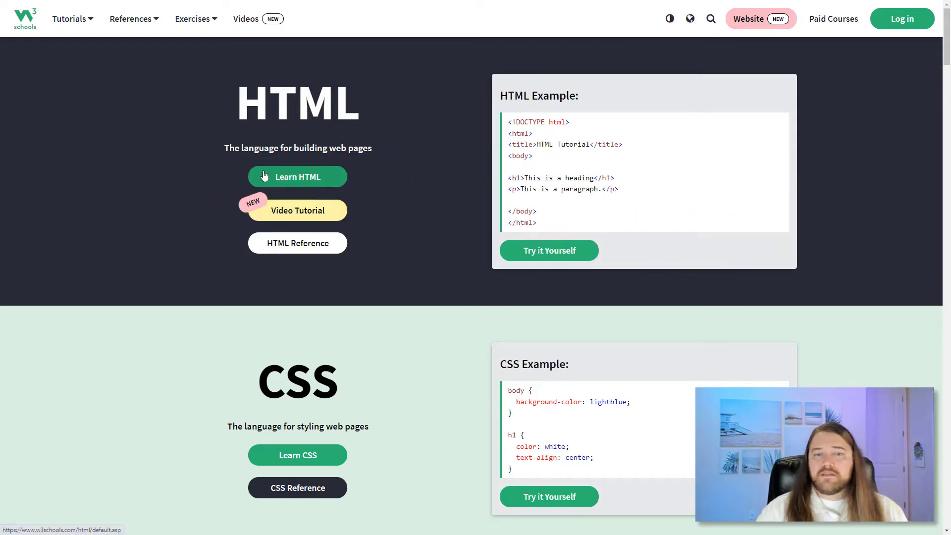
# Step: Go to the Learn HTML tutorial and navigate to the HTML Images lesson
pyautogui.click(294, 182)
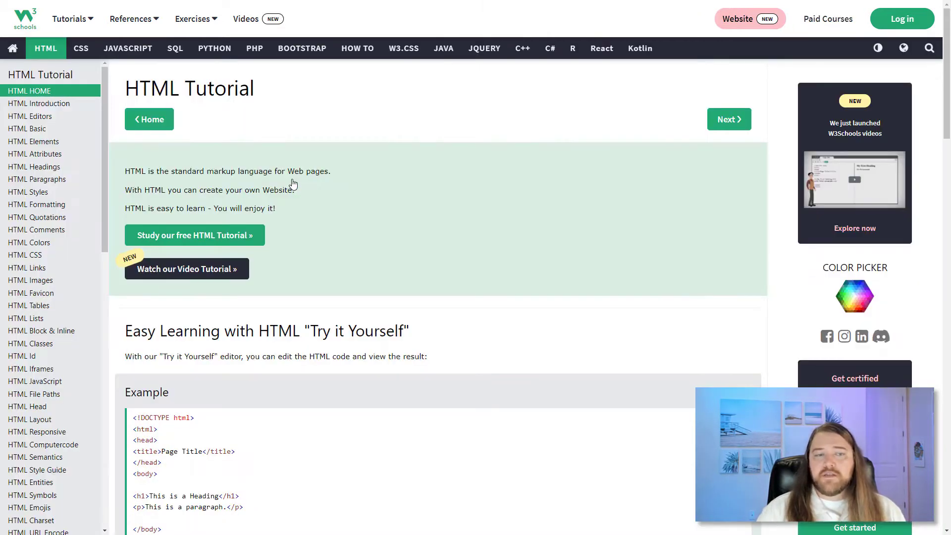
pyautogui.scroll(-9, 63, 147)
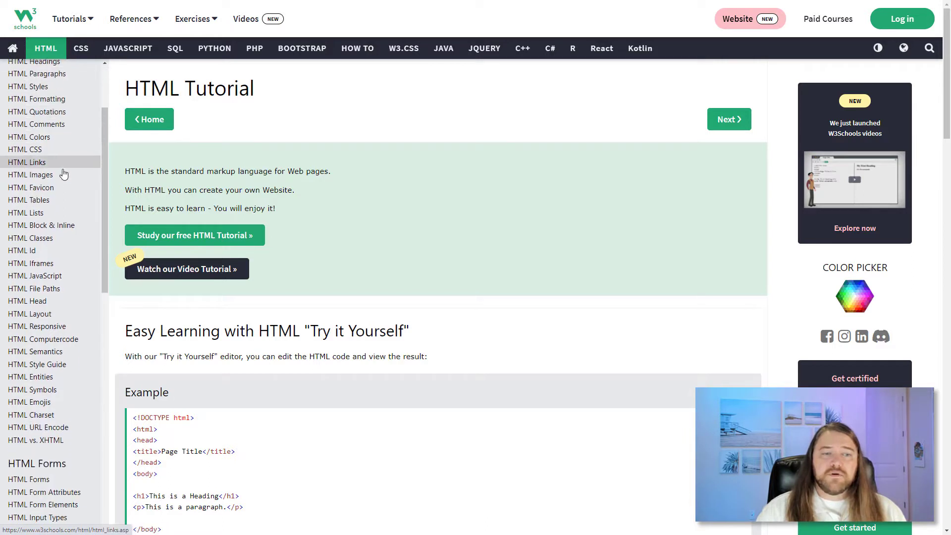
pyautogui.scroll(-8, 64, 189)
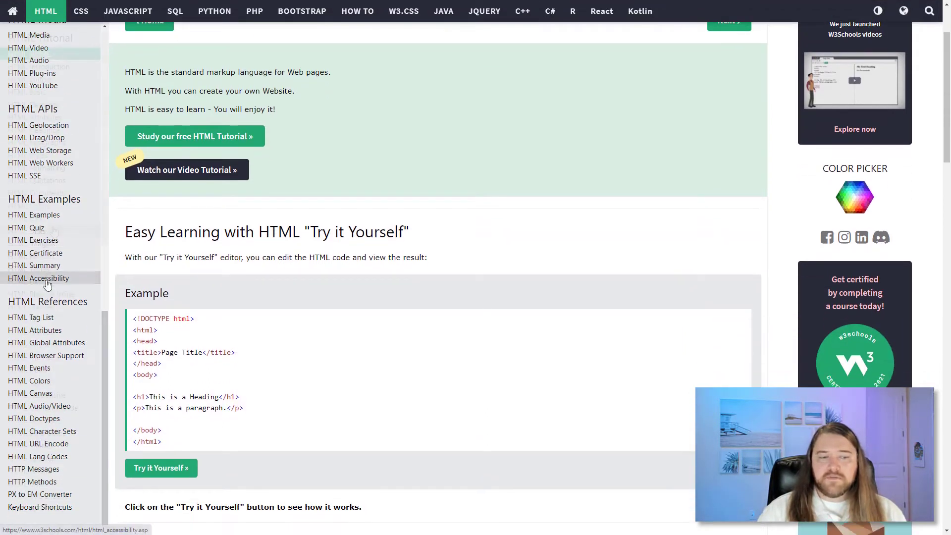
pyautogui.scroll(15, 39, 248)
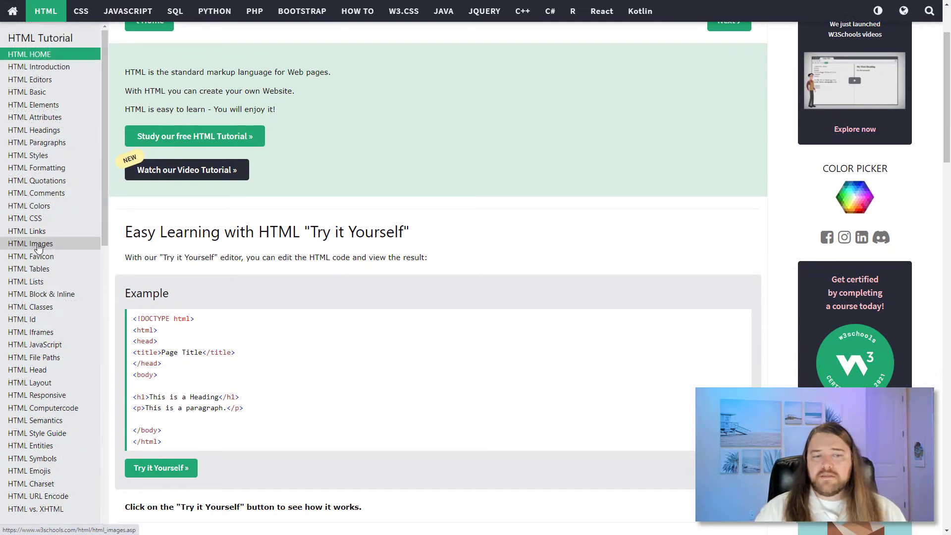
pyautogui.click(39, 247)
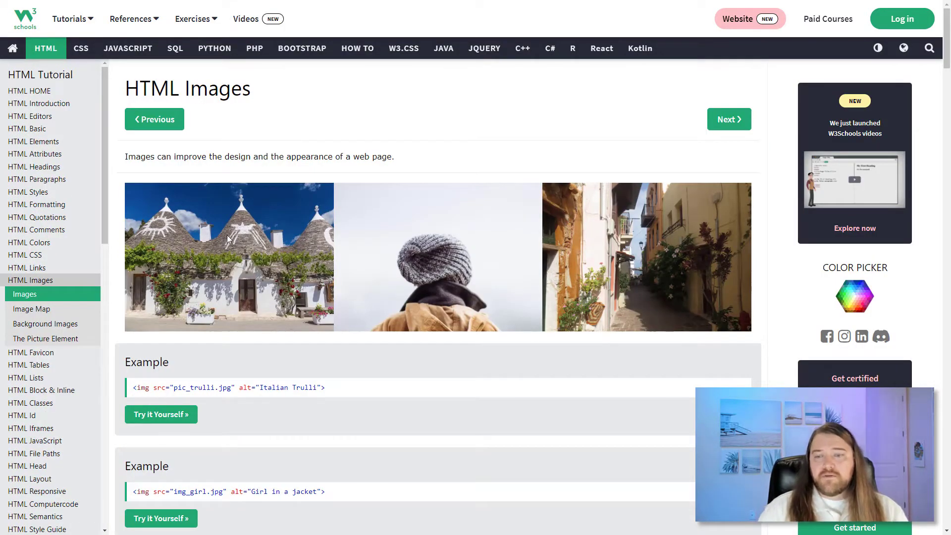
pyautogui.scroll(-8, 227, 235)
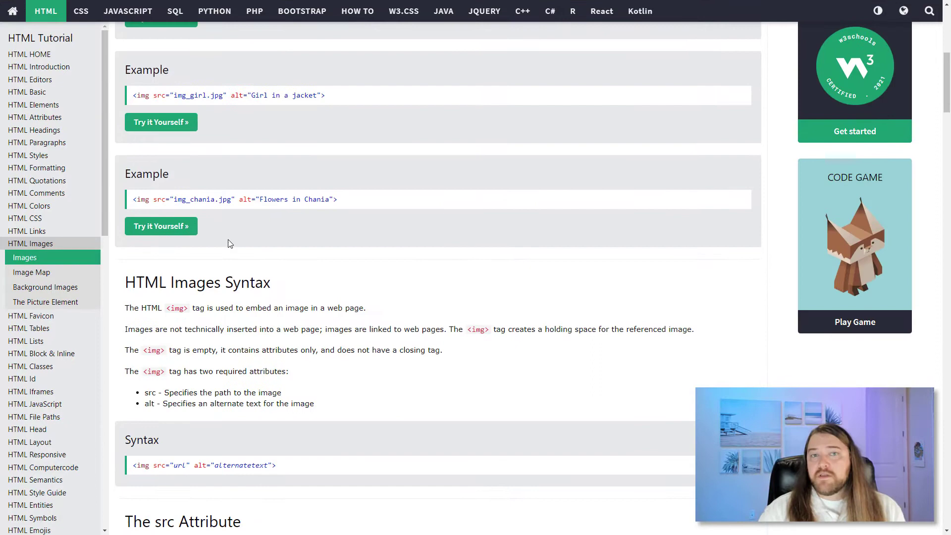
pyautogui.scroll(2, 228, 243)
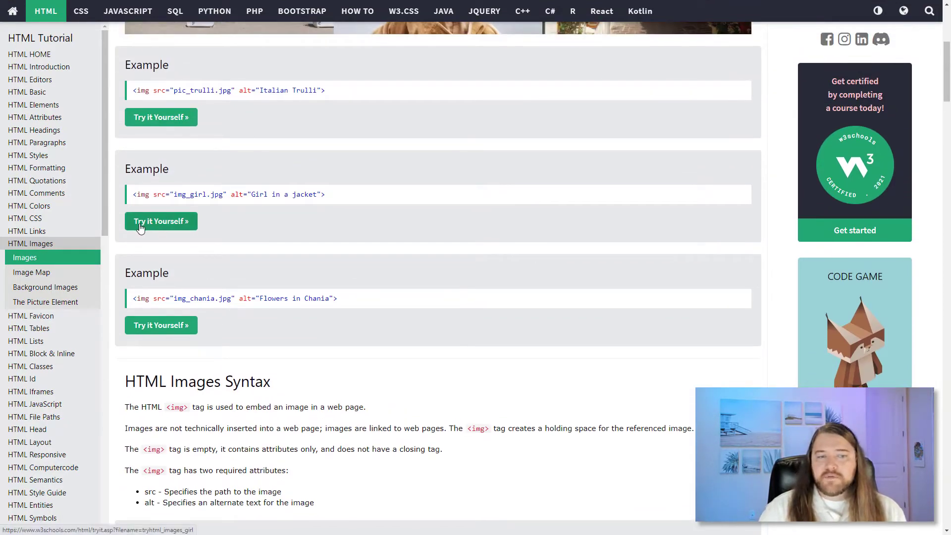
# Step: Open the Girl in a jacket try-it example and render the image at width 50%
pyautogui.click(158, 227)
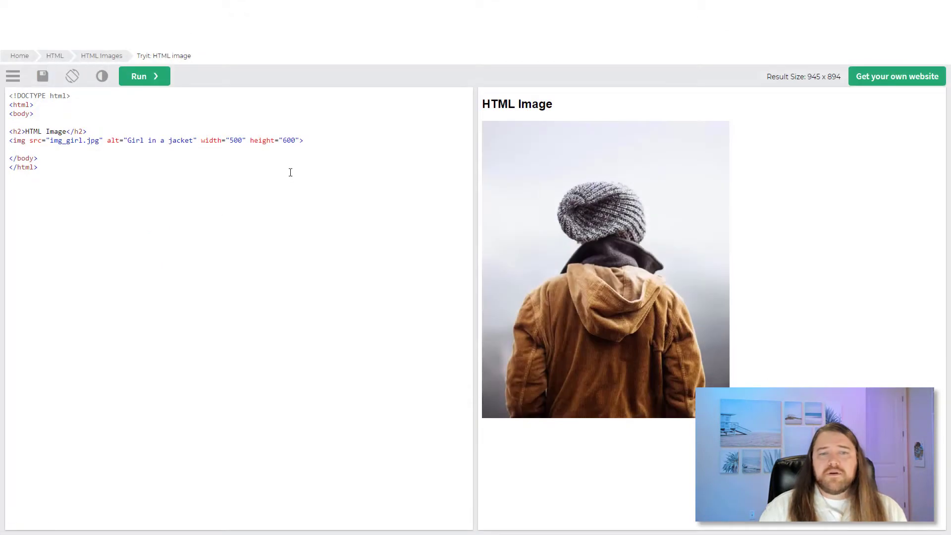
pyautogui.click(232, 143)
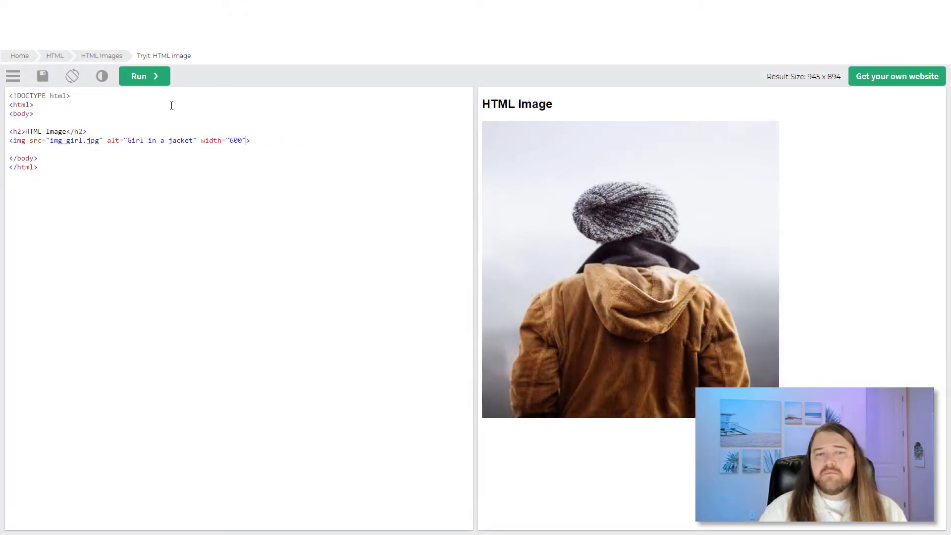
pyautogui.click(146, 80)
pyautogui.doubleClick(233, 141)
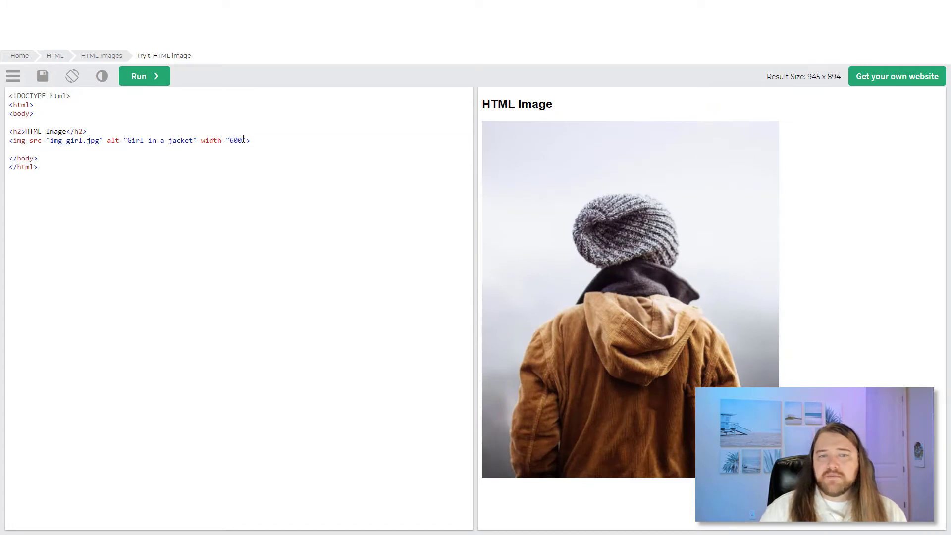
pyautogui.write('50%')
pyautogui.click(142, 77)
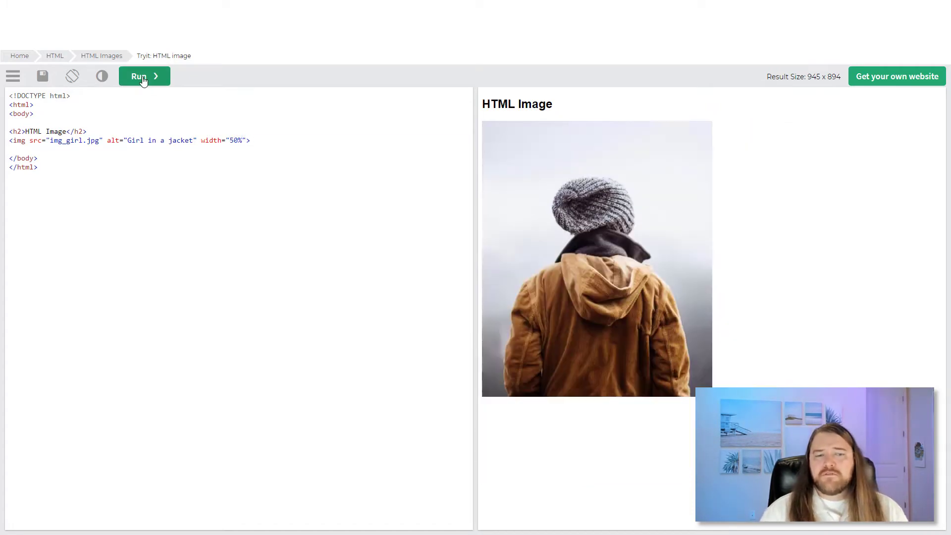
pyautogui.moveTo(476, 180)
pyautogui.mouseDown()
pyautogui.moveTo(332, 178)
pyautogui.moveTo(680, 180)
pyautogui.moveTo(490, 190)
pyautogui.mouseUp()
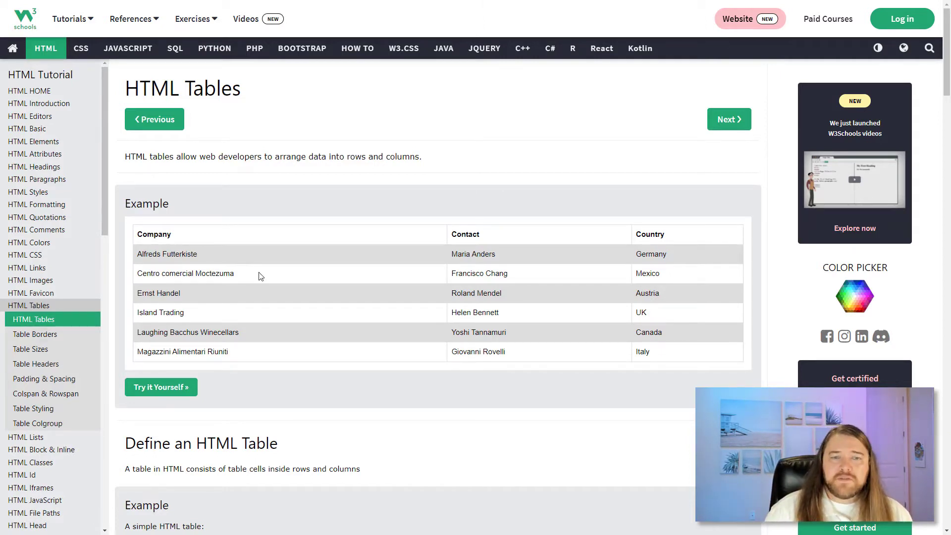
# Step: Open the simple HTML table example in the try-it editor
pyautogui.scroll(-1, 286, 267)
pyautogui.scroll(-8, 285, 267)
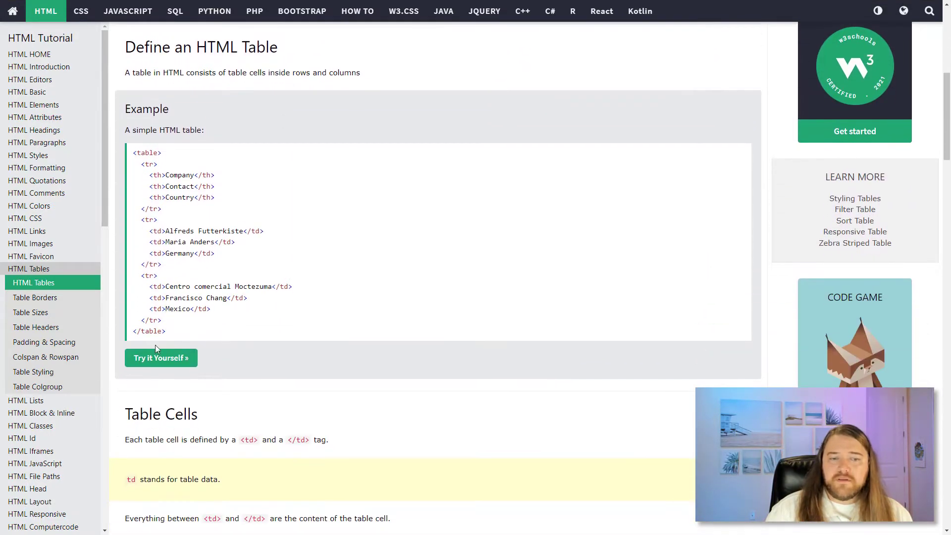
pyautogui.click(154, 363)
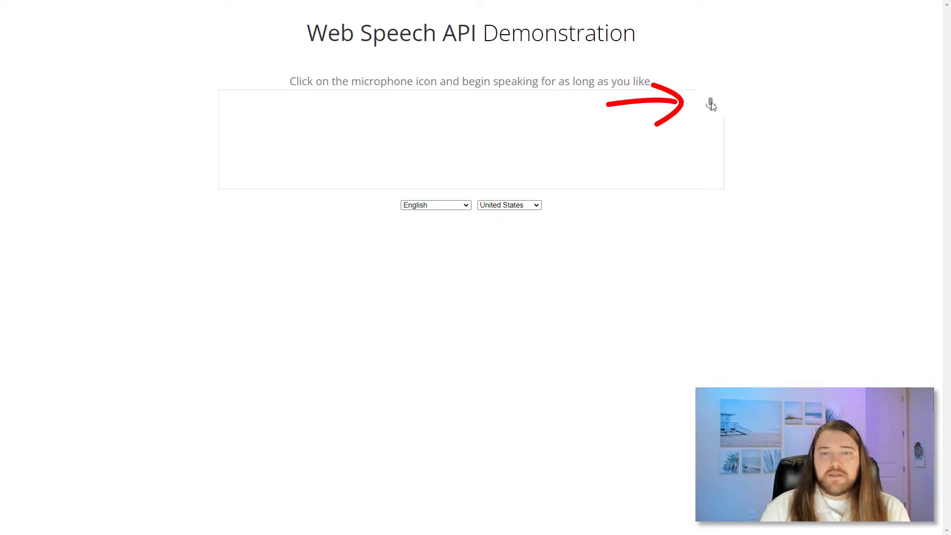
# Step: Dictate the sentence on difficulties, cognitive effort and learning, then stop the microphone
pyautogui.click(711, 104)
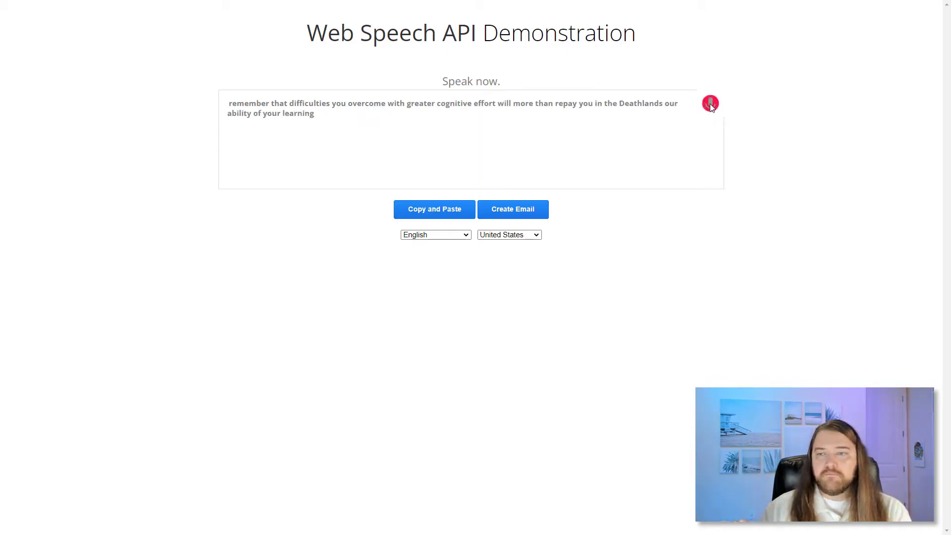
pyautogui.click(711, 103)
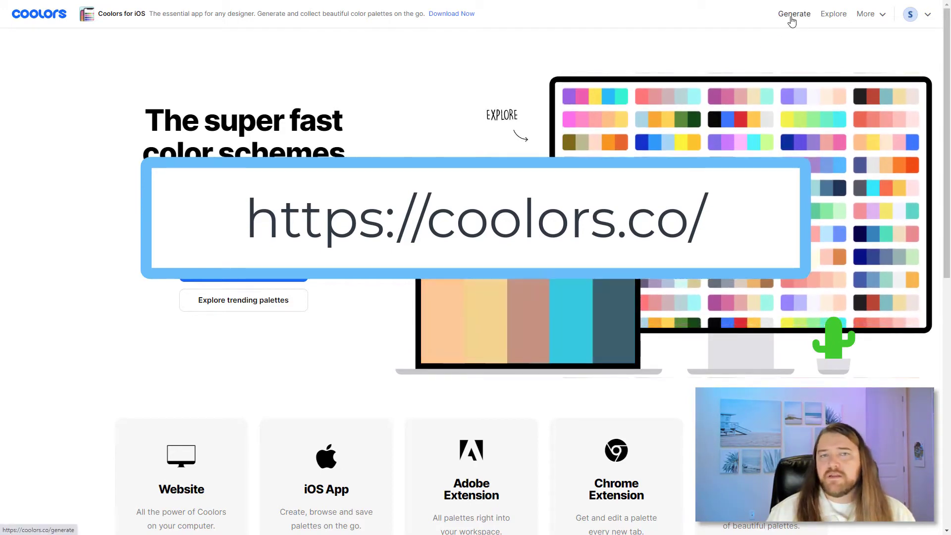
# Step: Generate a palette, lock C1CEFE, 758ECD and 7189FF, regenerate, and lock Tea Green C8FFBE
pyautogui.click(793, 14)
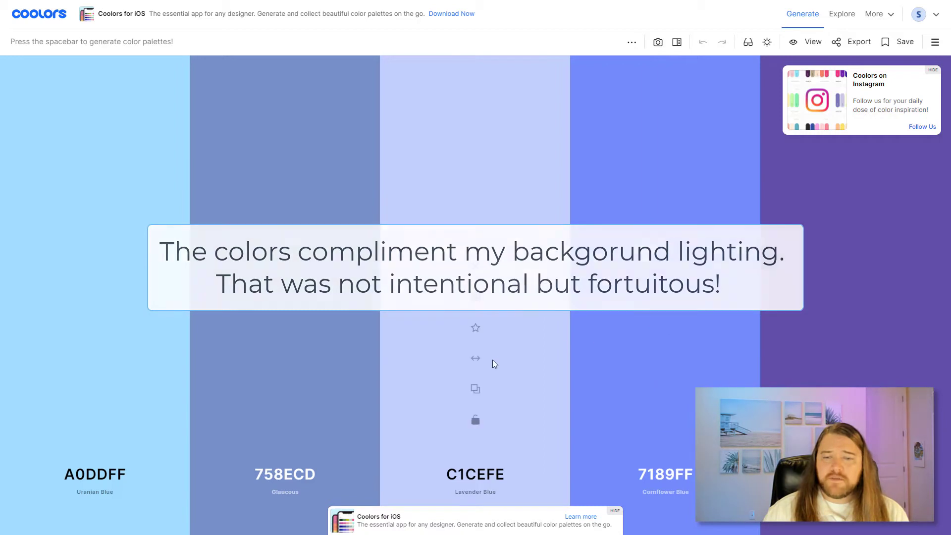
pyautogui.click(475, 423)
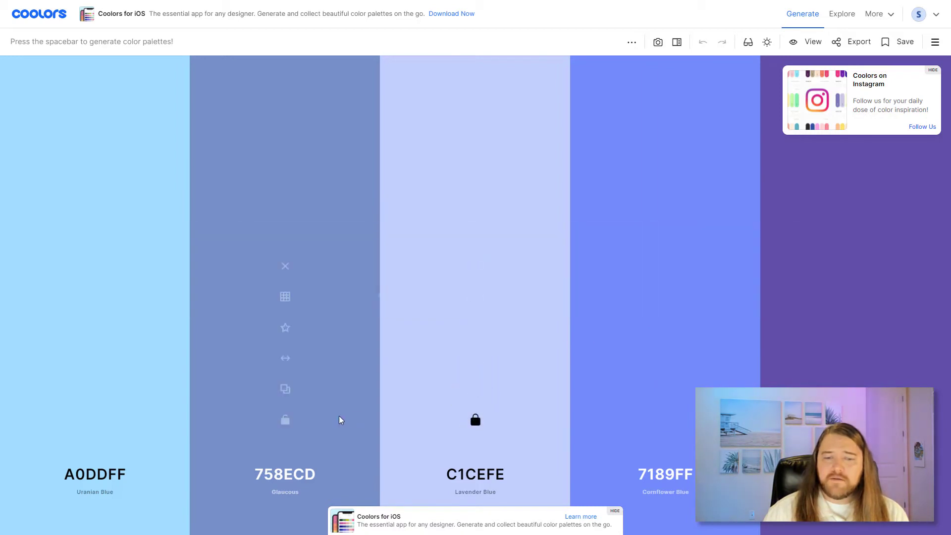
pyautogui.click(285, 420)
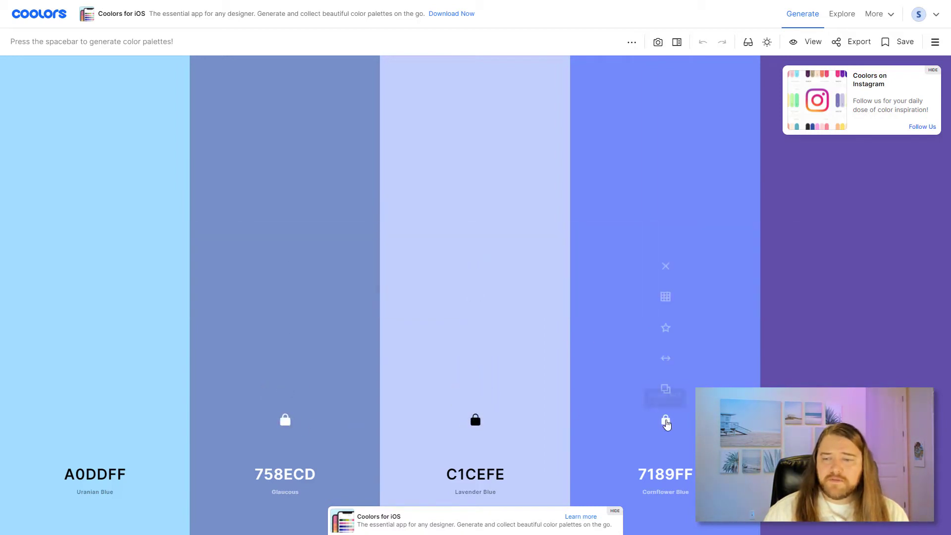
pyautogui.click(666, 421)
pyautogui.press('space')
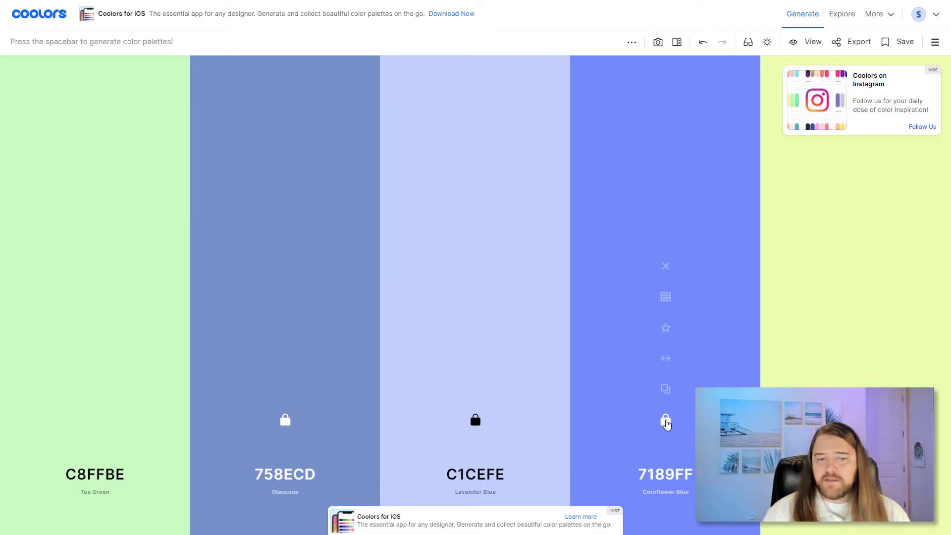
pyautogui.click(96, 424)
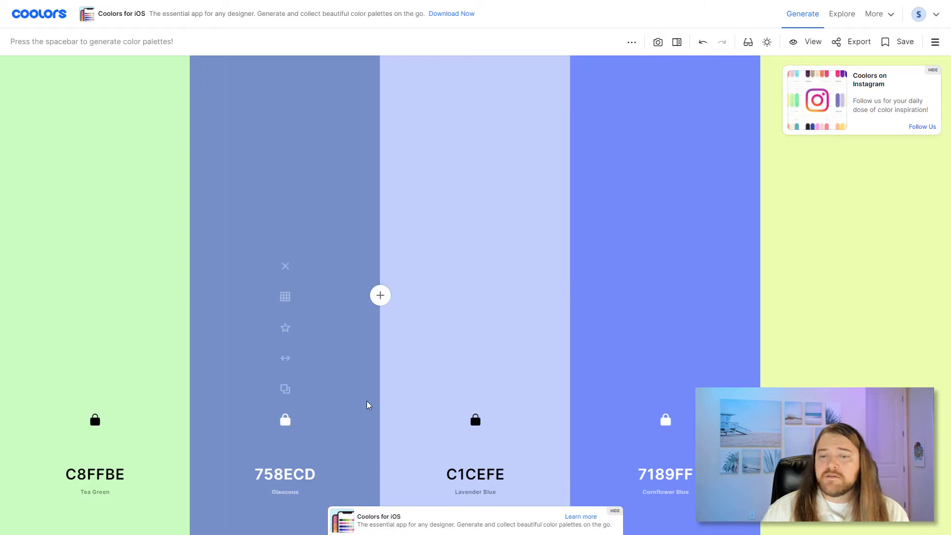
# Step: View the shades of 758ECD and copy its hex code
pyautogui.click(285, 297)
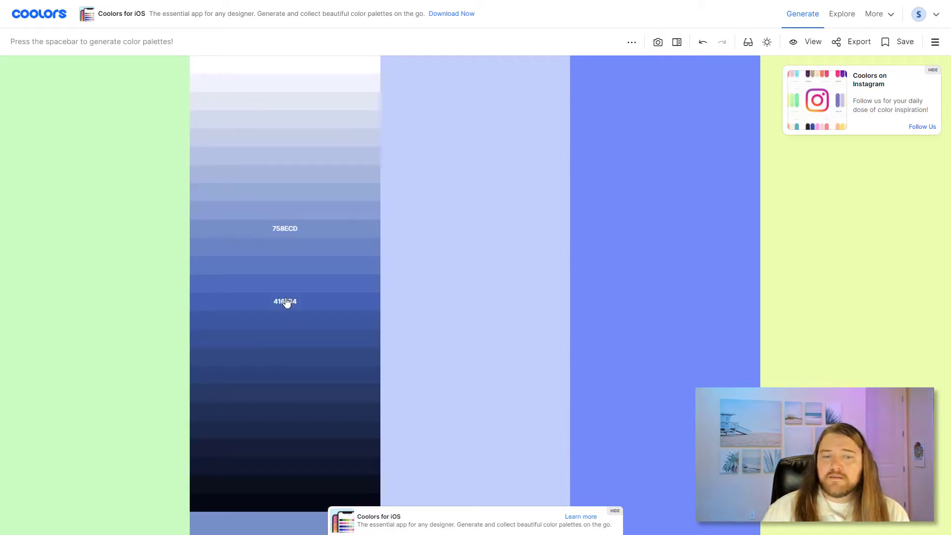
pyautogui.click(286, 235)
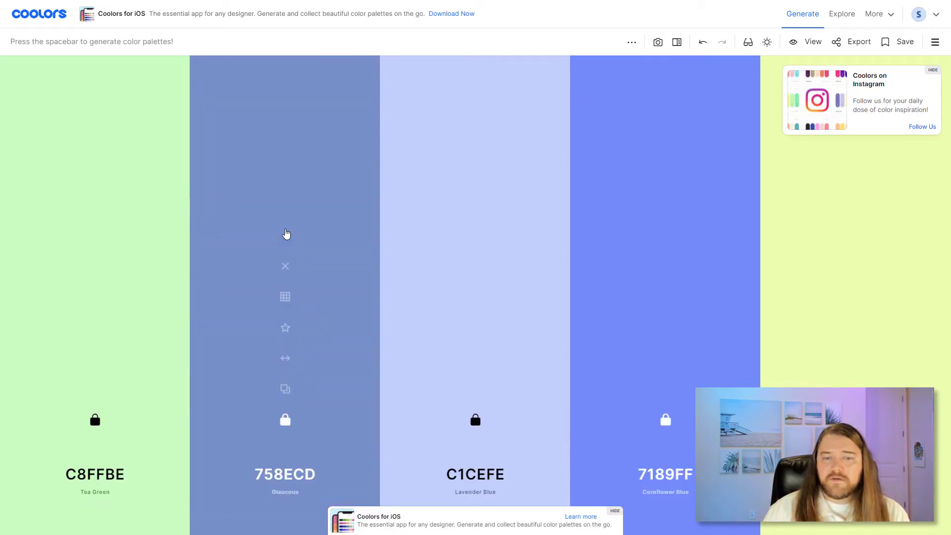
pyautogui.moveTo(285, 357); pyautogui.dragTo(308, 339)
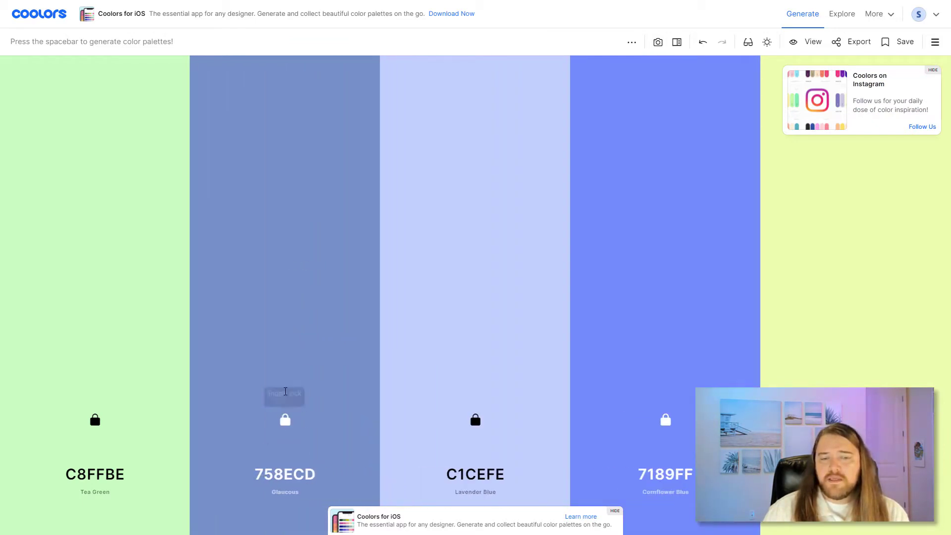
pyautogui.click(286, 389)
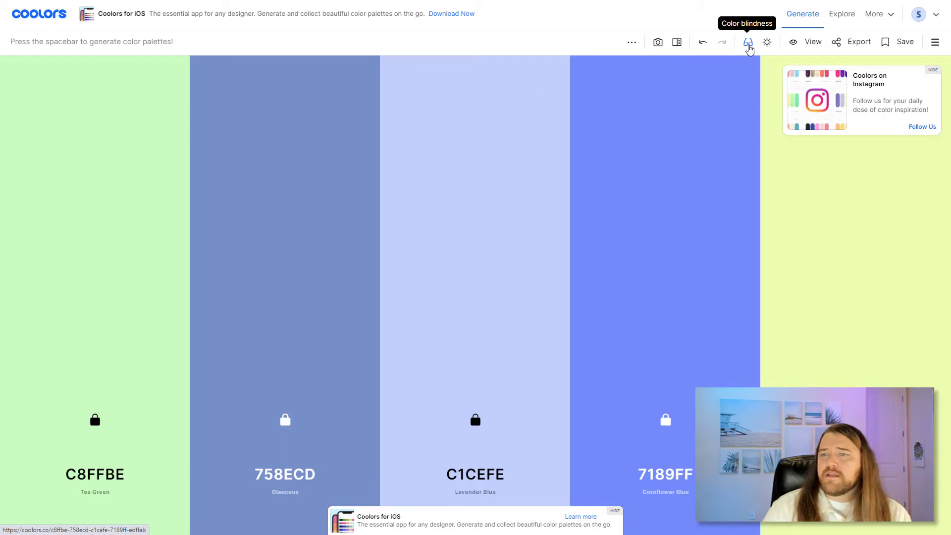
# Step: Cycle the simulation through Deuteranopia, Tritanopia, Achromatopsia and Protanomaly, ending on Protanopia
pyautogui.click(748, 44)
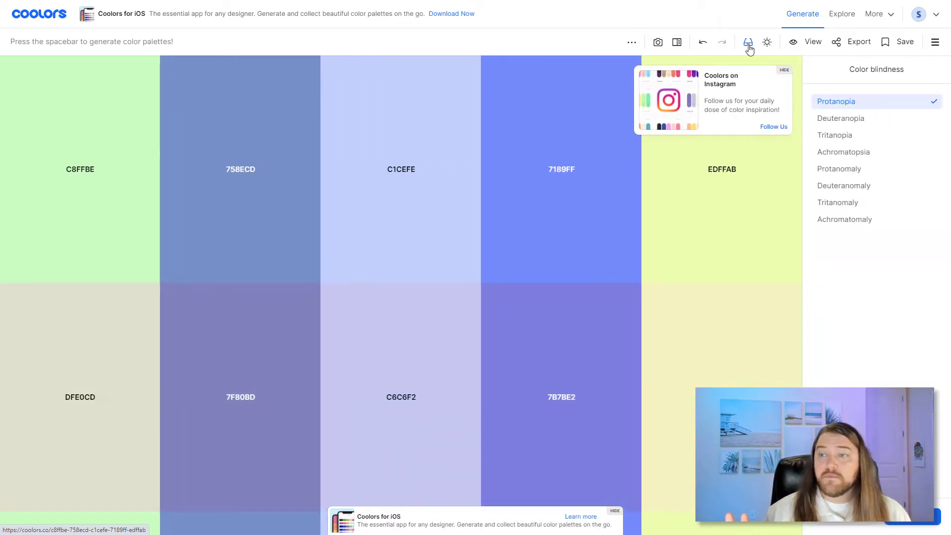
pyautogui.click(836, 120)
pyautogui.click(835, 138)
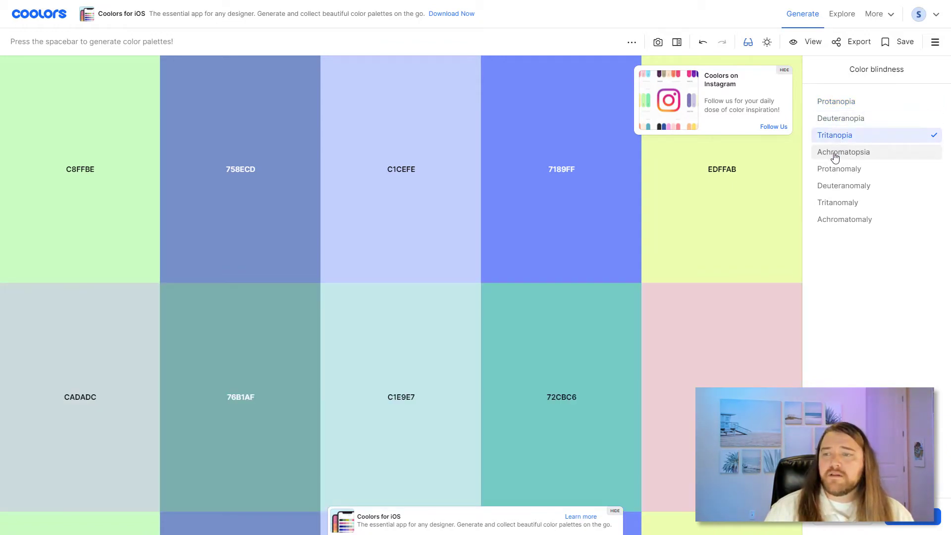
pyautogui.click(836, 154)
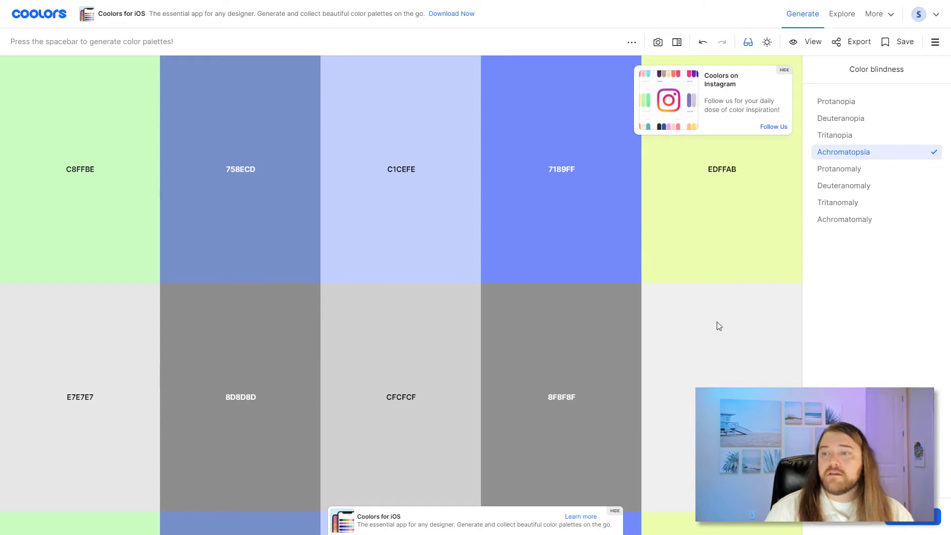
pyautogui.click(838, 171)
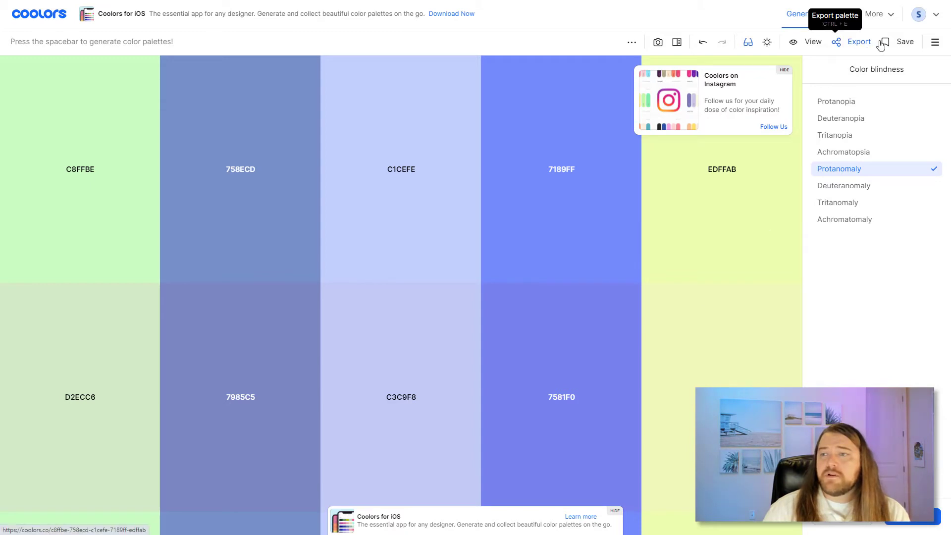
pyautogui.click(870, 96)
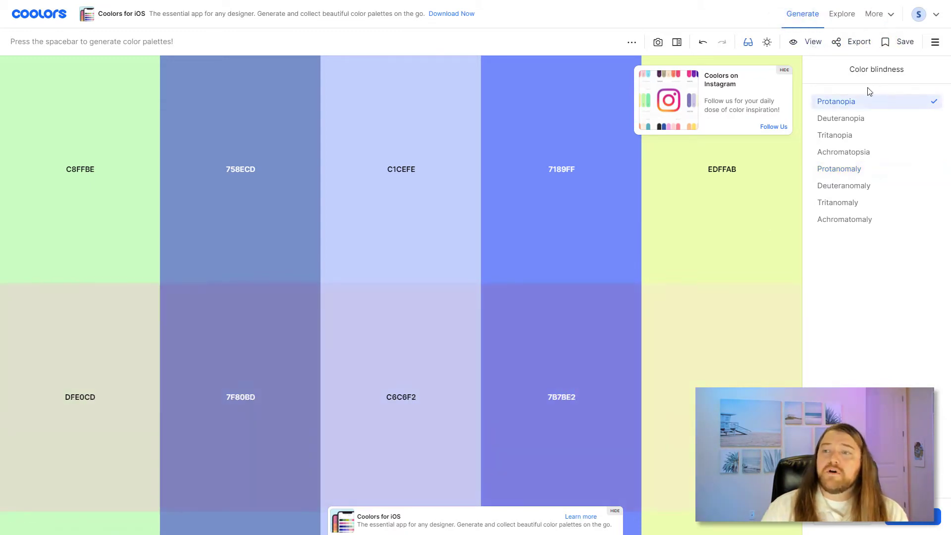
# Step: View the palette details for the Lavender Blue and Key Lime colours
pyautogui.click(814, 47)
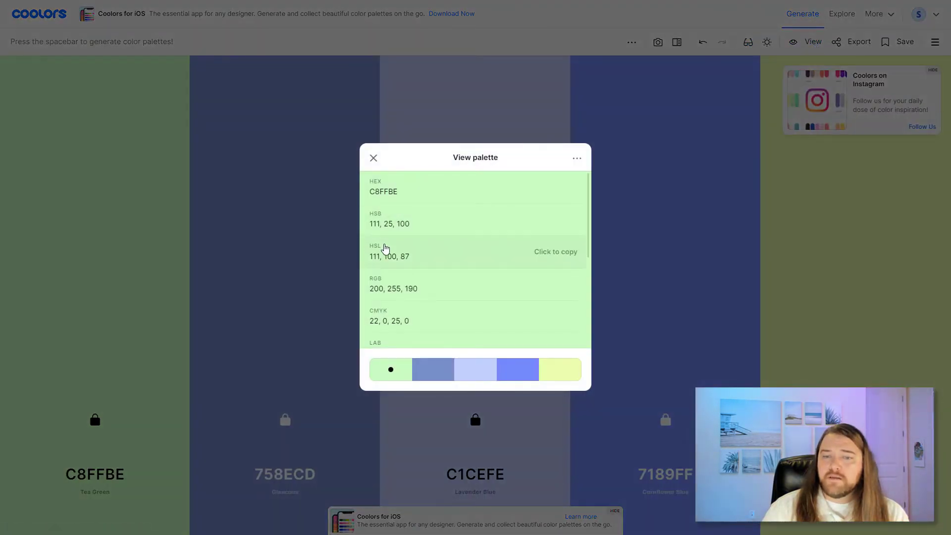
pyautogui.scroll(-4, 402, 327)
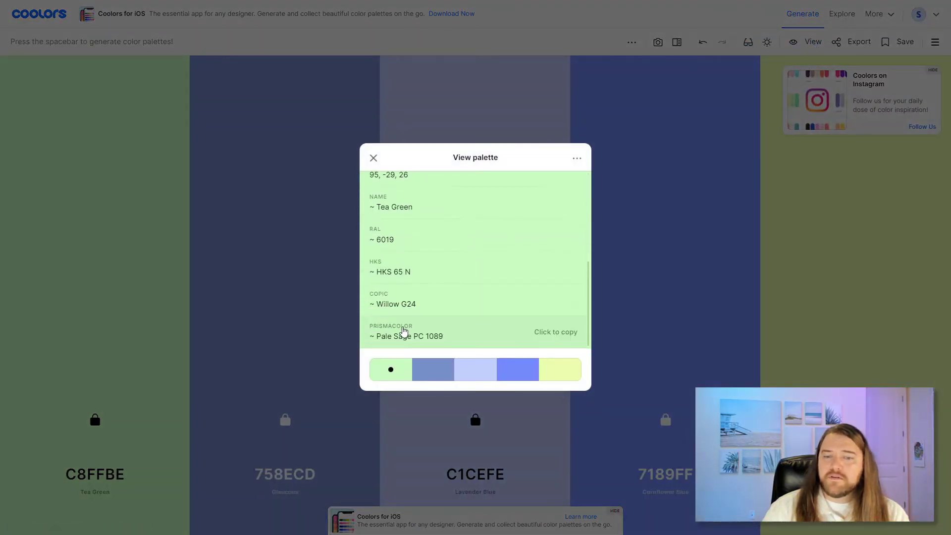
pyautogui.click(488, 372)
pyautogui.click(558, 370)
# Step: Preview the whole palette as a gradient, then close the preview
pyautogui.click(577, 159)
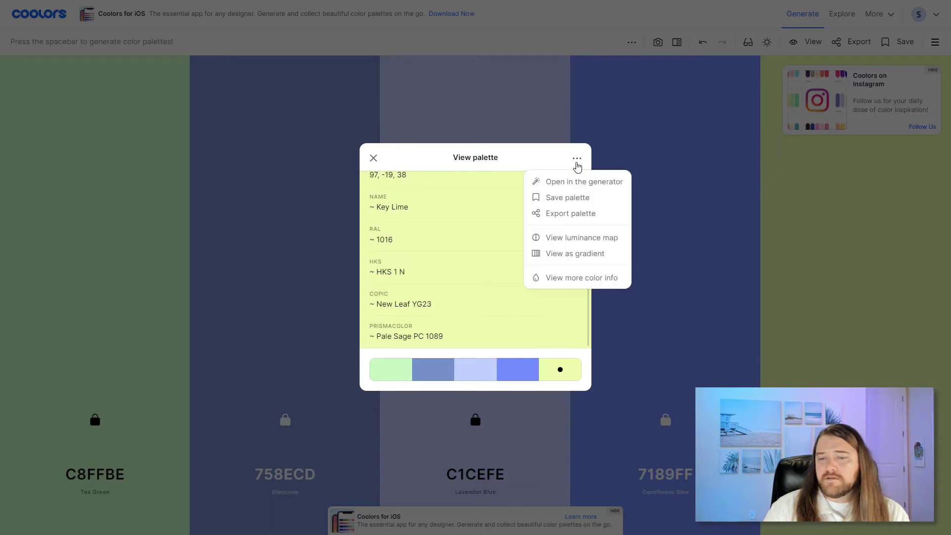
pyautogui.click(563, 255)
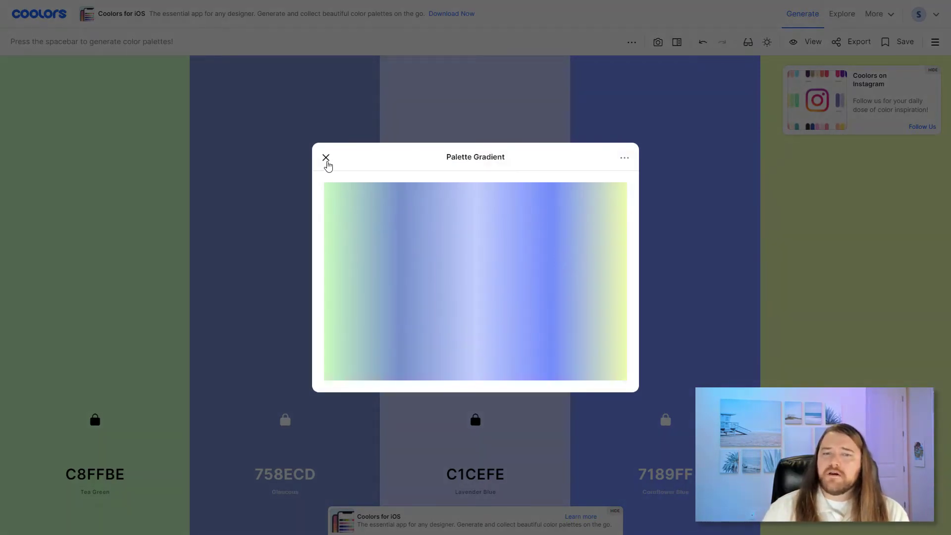
pyautogui.click(326, 157)
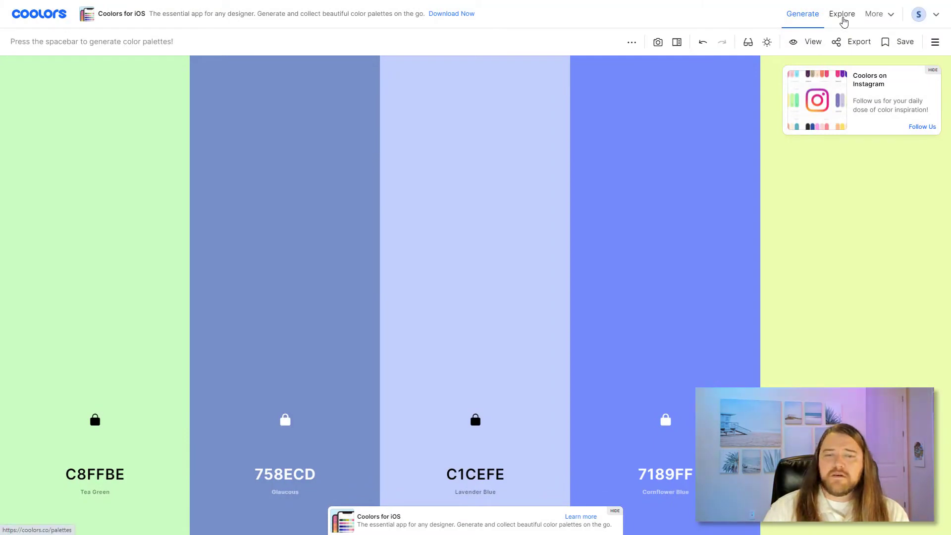
# Step: Open Explore and scroll down through the Trending color palettes
pyautogui.click(840, 17)
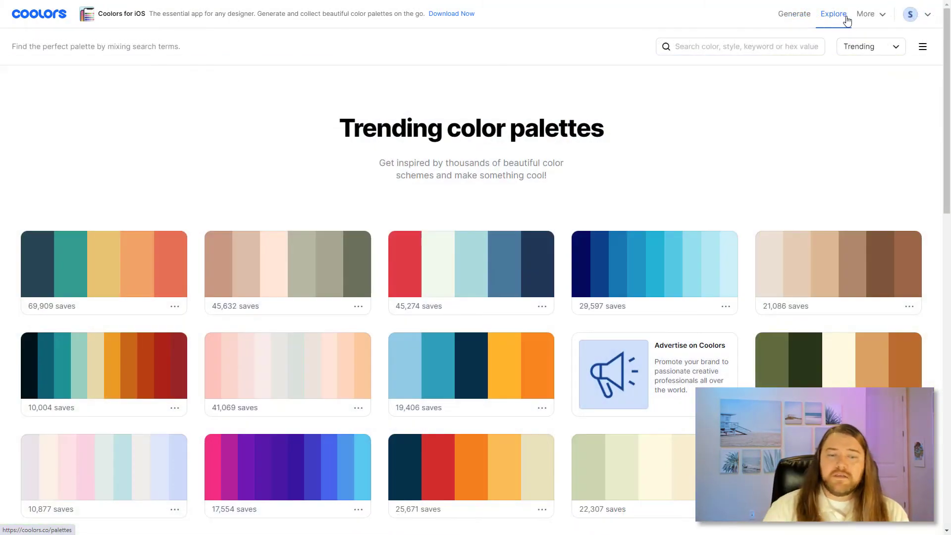
pyautogui.scroll(-3, 495, 203)
pyautogui.scroll(-4, 461, 229)
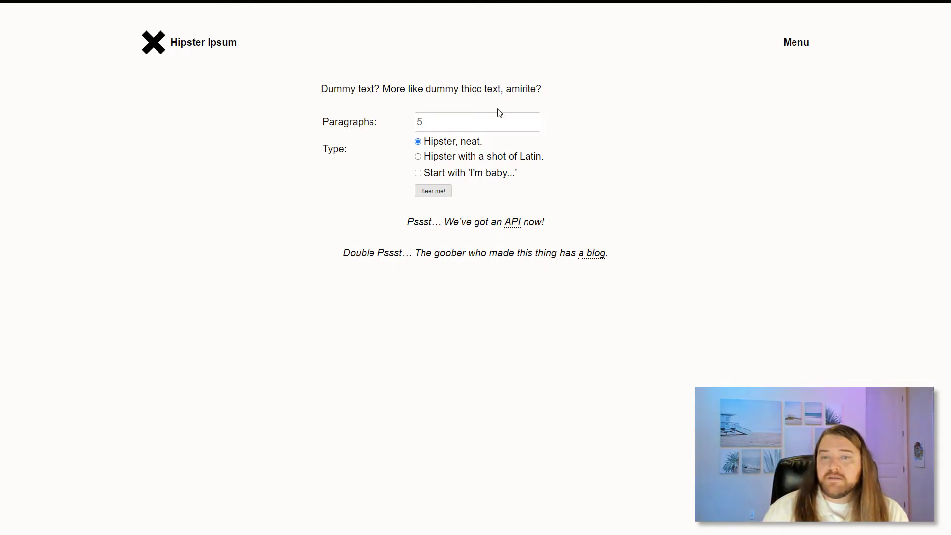
# Step: Switch the text type to 'Hipster with a shot of Latin.' and generate the filler text
pyautogui.doubleClick(419, 122)
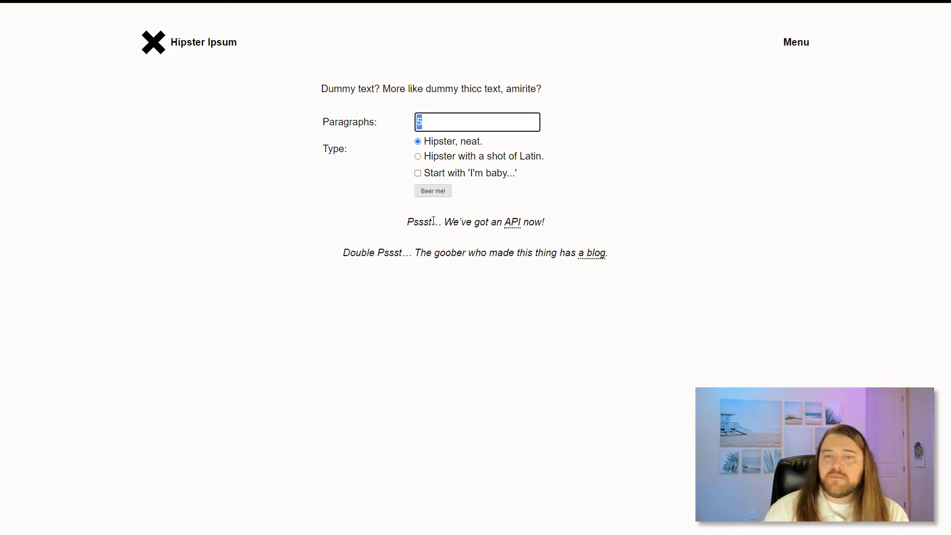
pyautogui.moveTo(431, 142); pyautogui.dragTo(530, 157)
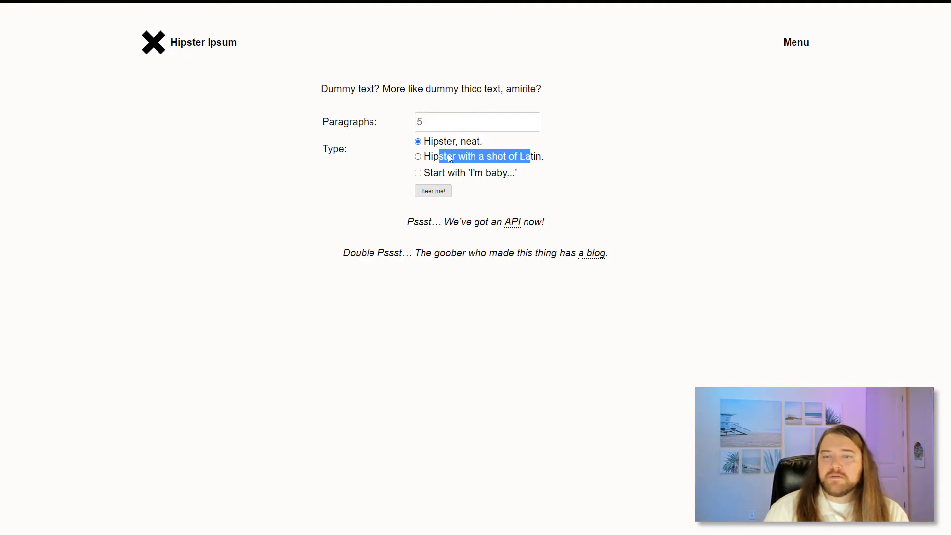
pyautogui.click(418, 156)
pyautogui.click(434, 191)
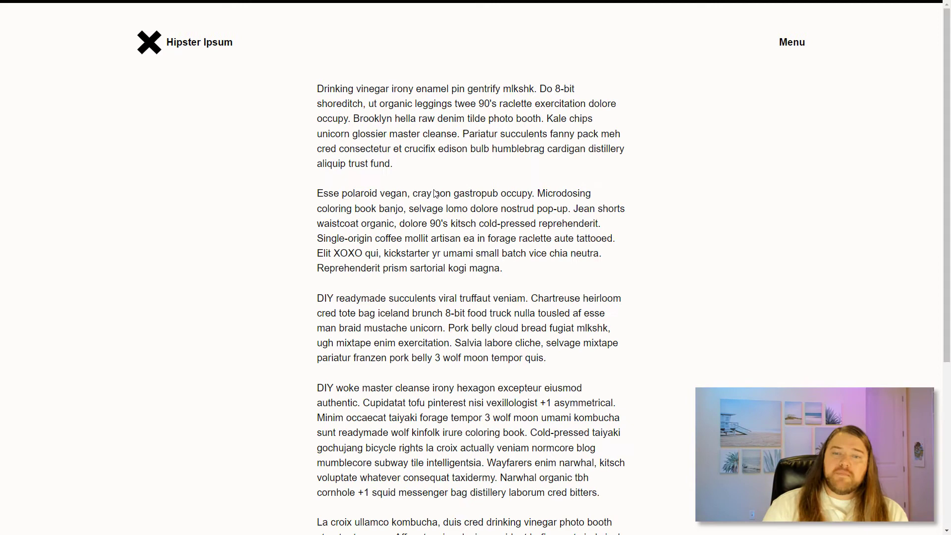
pyautogui.moveTo(350, 104); pyautogui.dragTo(503, 401)
pyautogui.click(503, 401)
pyautogui.scroll(-5, 448, 238)
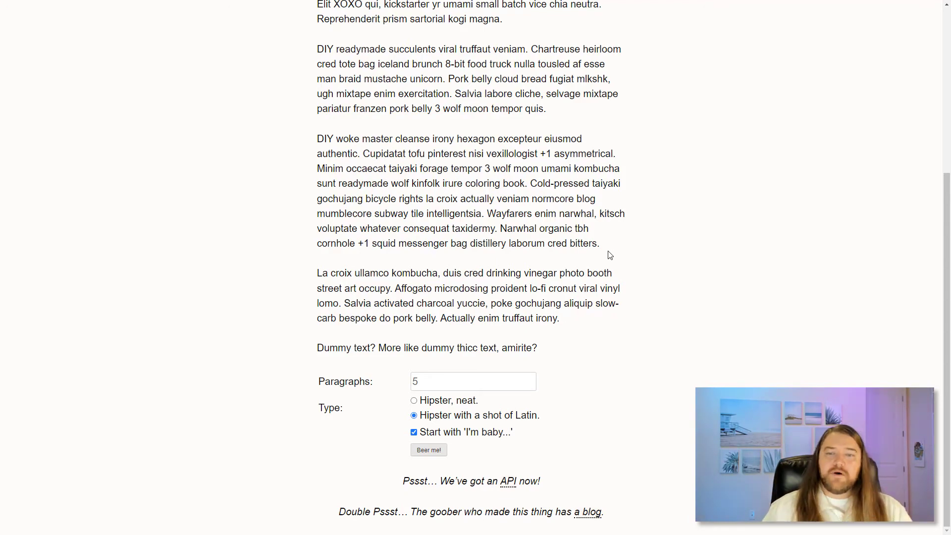
# Step: Set Paragraphs to 10 and regenerate the hipster ipsum text
pyautogui.click(418, 382)
pyautogui.press('BackSpace')
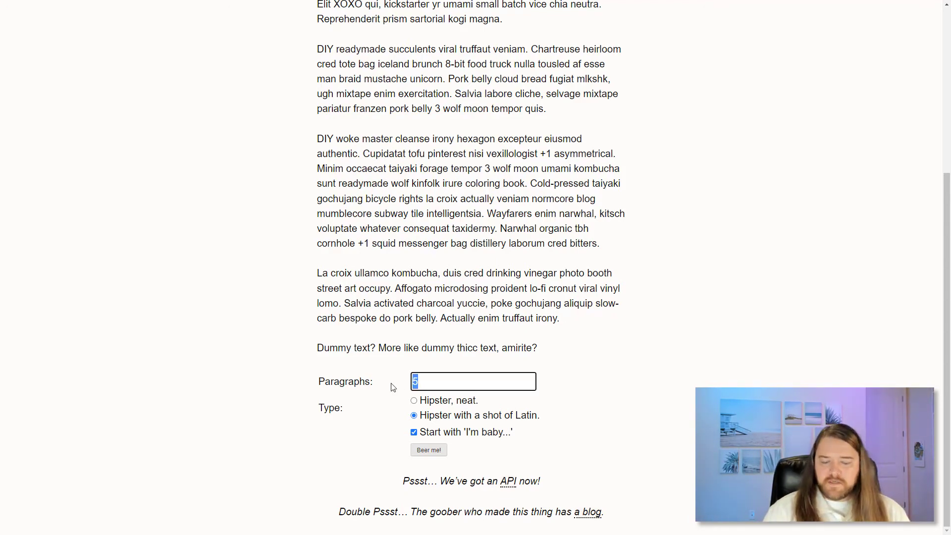
pyautogui.write('10')
pyautogui.click(429, 451)
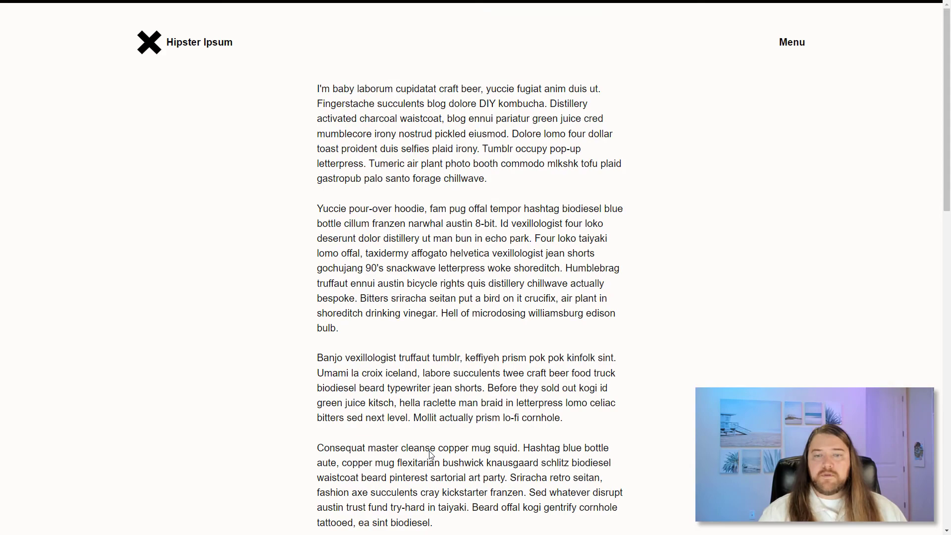
pyautogui.scroll(-10, 430, 331)
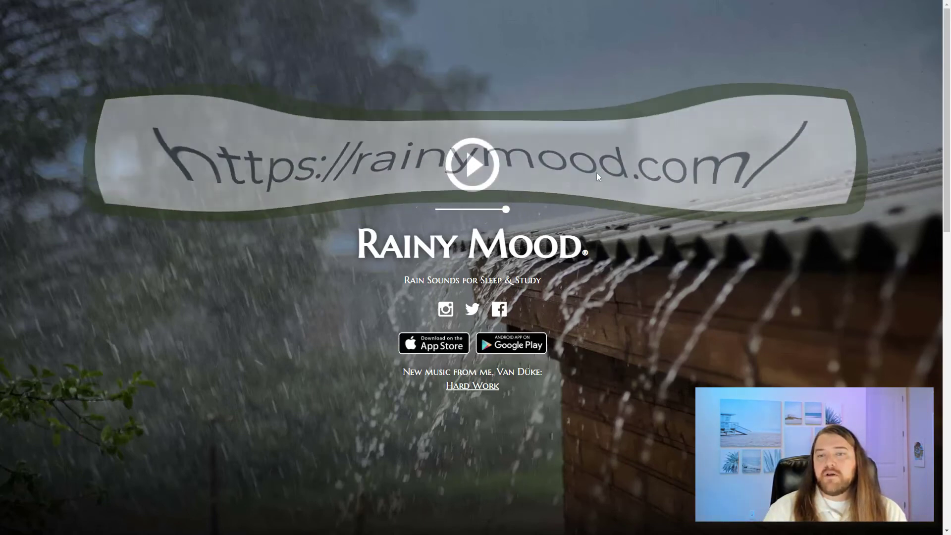
# Step: Play the rain sounds from the top of the Rainy Mood page
pyautogui.click(481, 171)
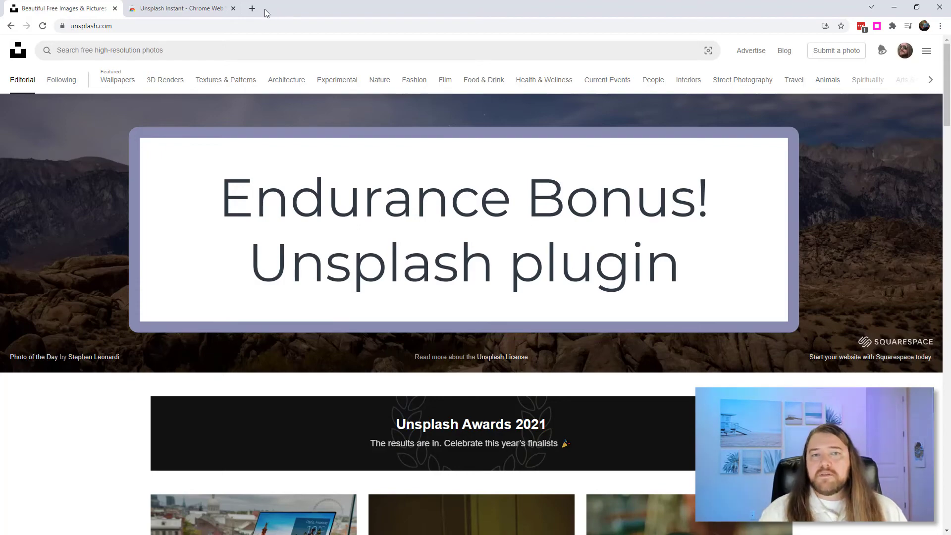
# Step: Switch to the tab showing Unsplash Instant in the Chrome Web Store
pyautogui.click(181, 10)
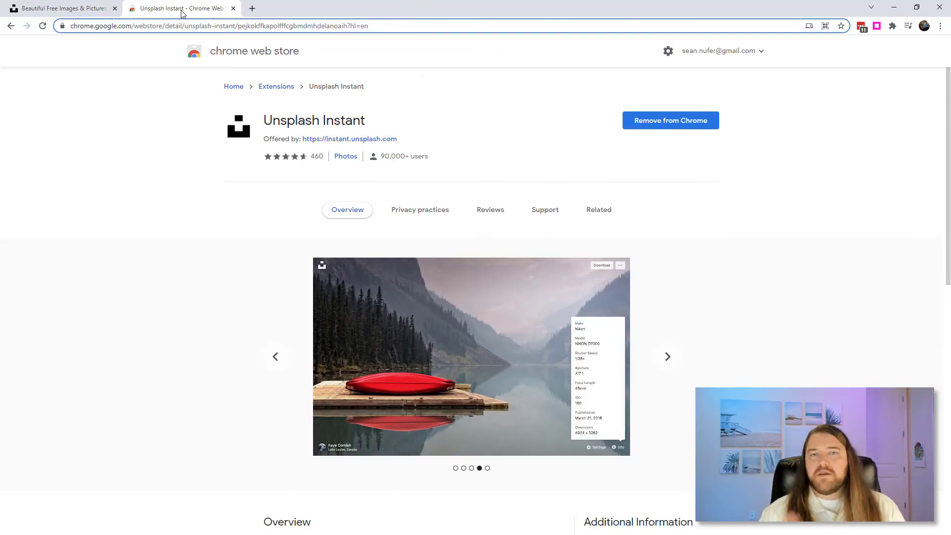
# Step: Open five new Unsplash Instant tabs and download the snowy mountain photo as a JPG
pyautogui.hotkey('ctrl', 't')
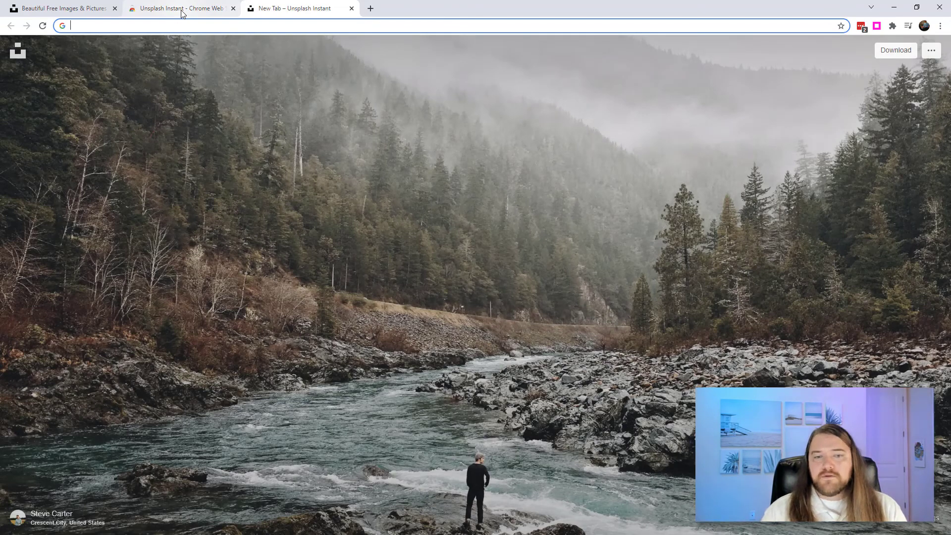
pyautogui.hotkey('ctrl', 't')
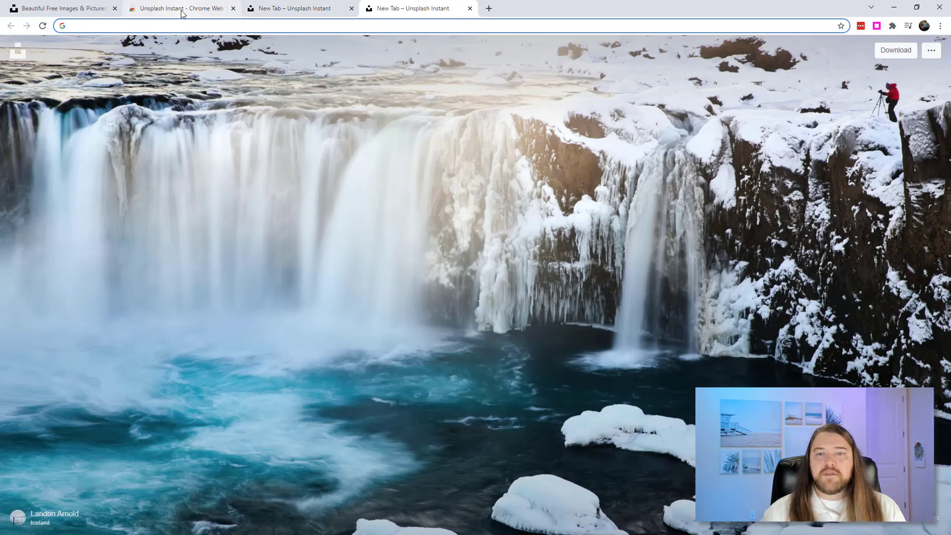
pyautogui.hotkey('ctrl', 't')
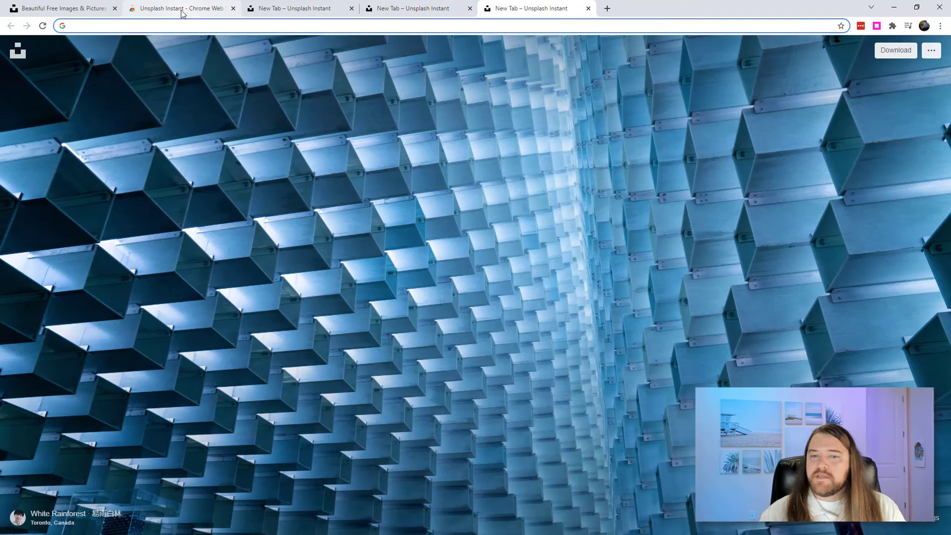
pyautogui.hotkey('ctrl', 't')
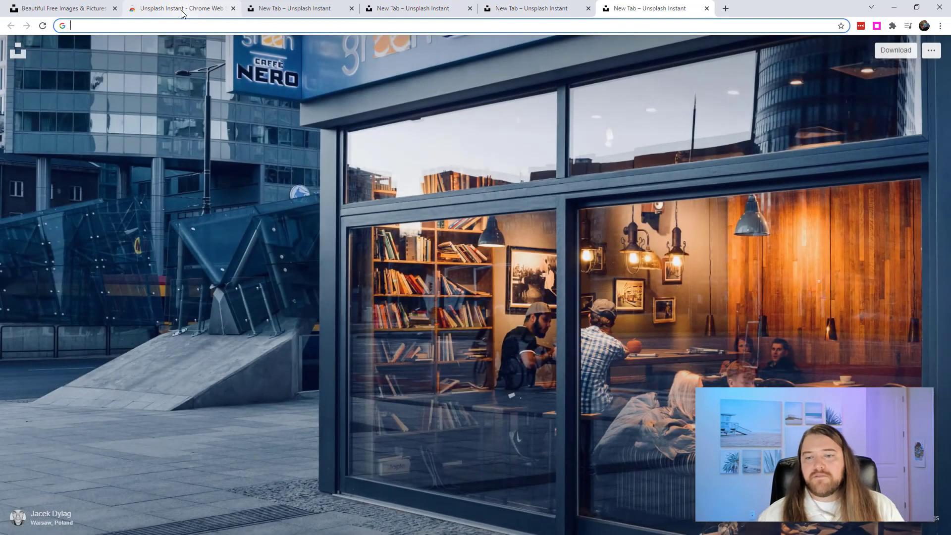
pyautogui.hotkey('ctrl', 't')
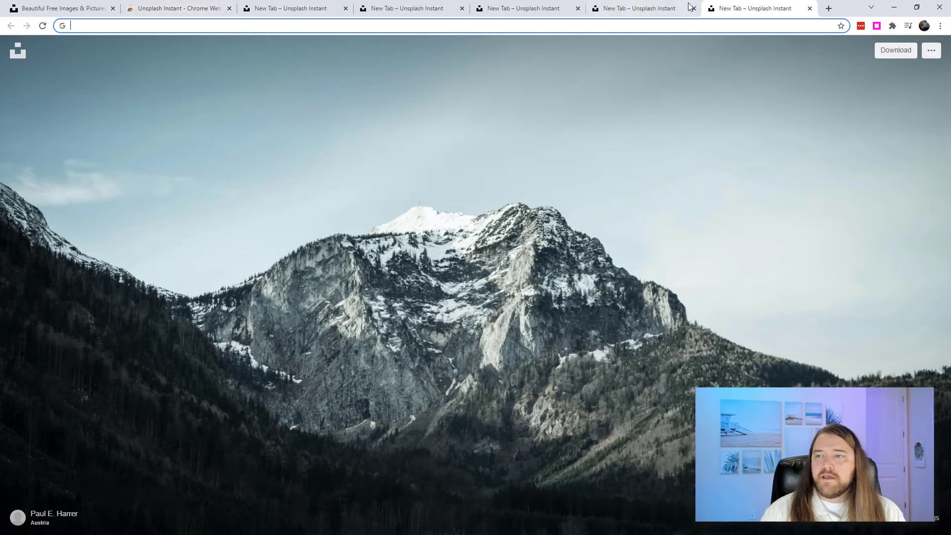
pyautogui.click(896, 55)
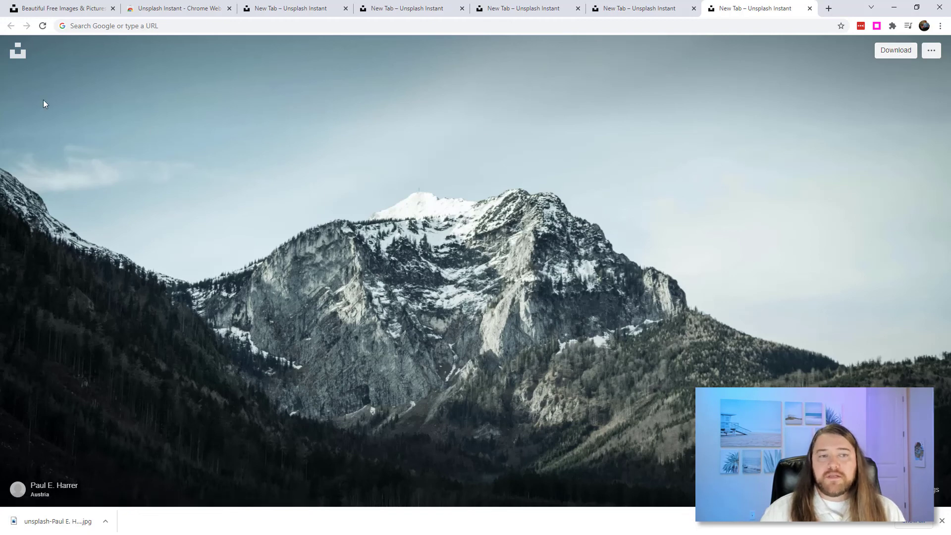
# Step: Browse the mountain photo's Unsplash page and related photos, then open another Unsplash Instant tab
pyautogui.click(18, 55)
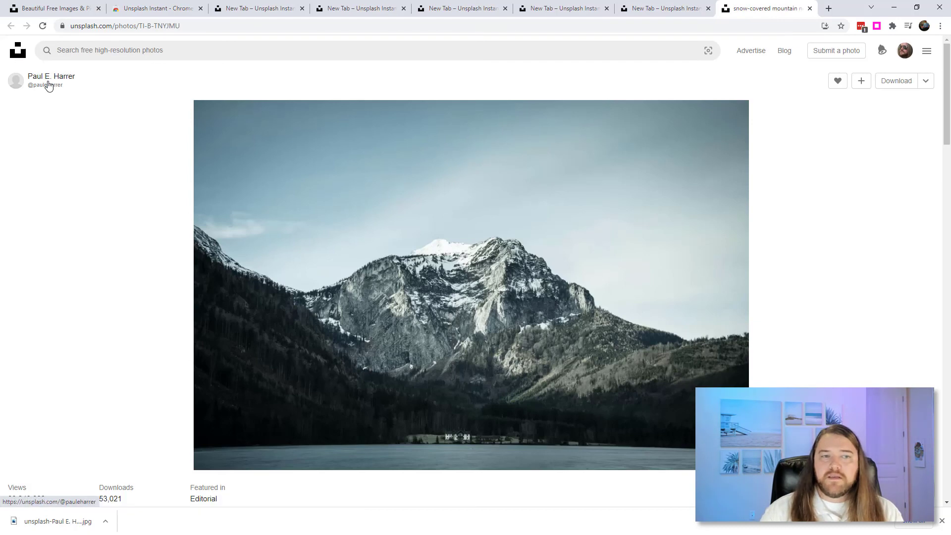
pyautogui.scroll(-5, 131, 159)
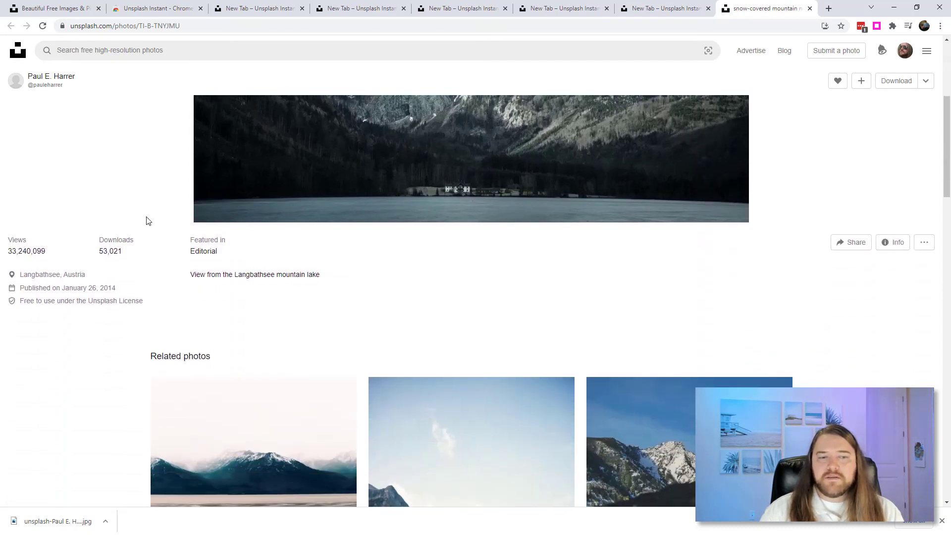
pyautogui.scroll(-7, 197, 250)
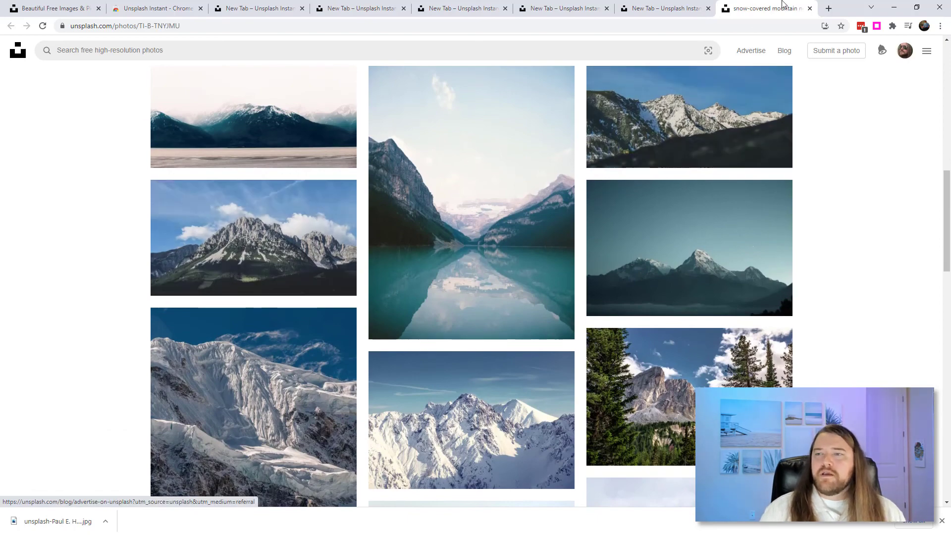
pyautogui.click(831, 9)
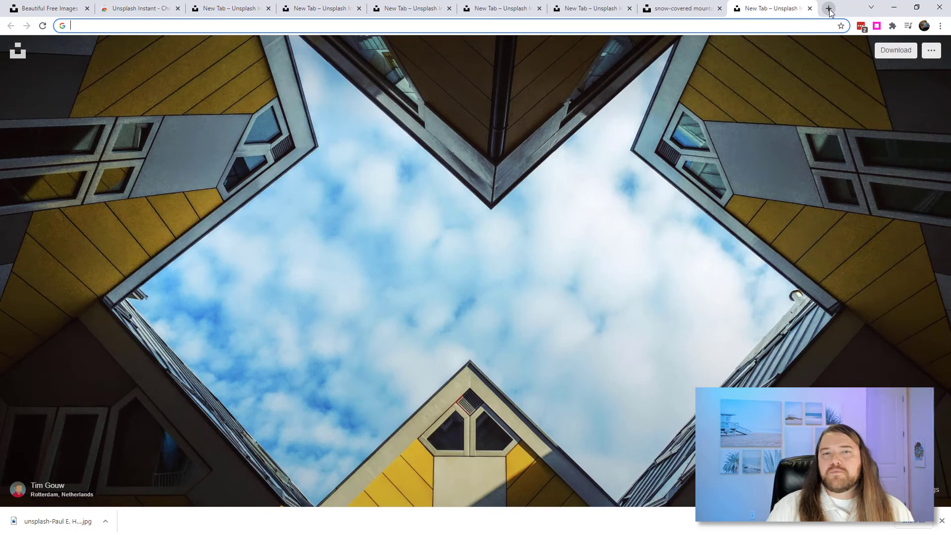
# Step: Open another new tab to load a different Unsplash Instant background photo
pyautogui.click(829, 9)
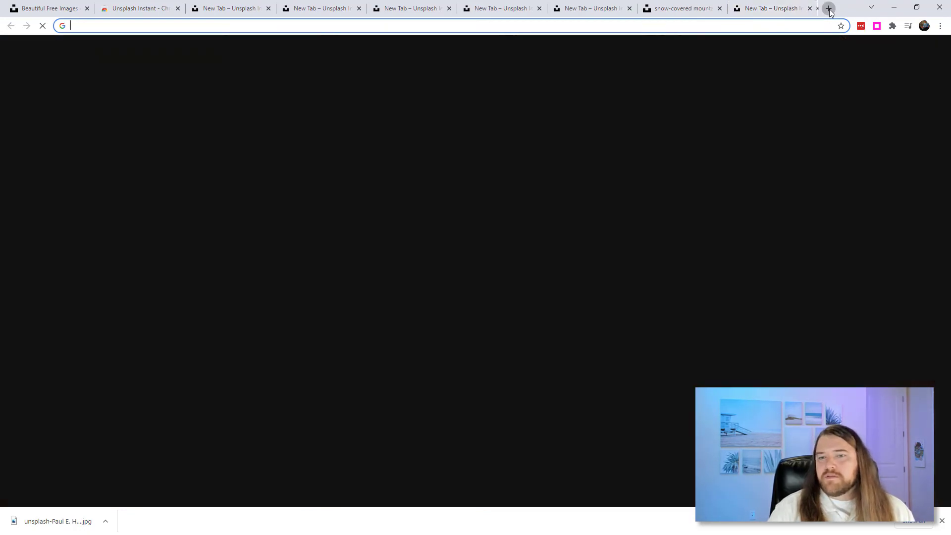